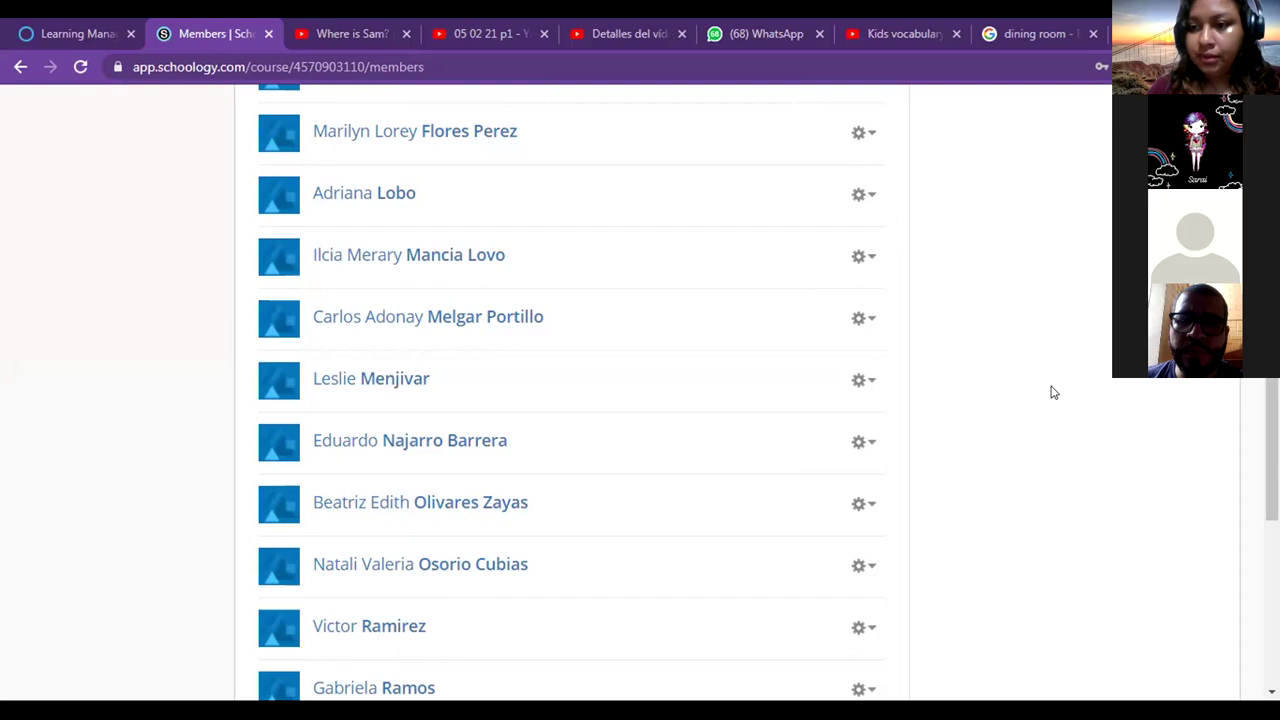
Leave the member list and view the course's attendance page.
{"action": "scroll", "coordinate": [229, 434], "scroll_direction": "up", "scroll_amount": 10}
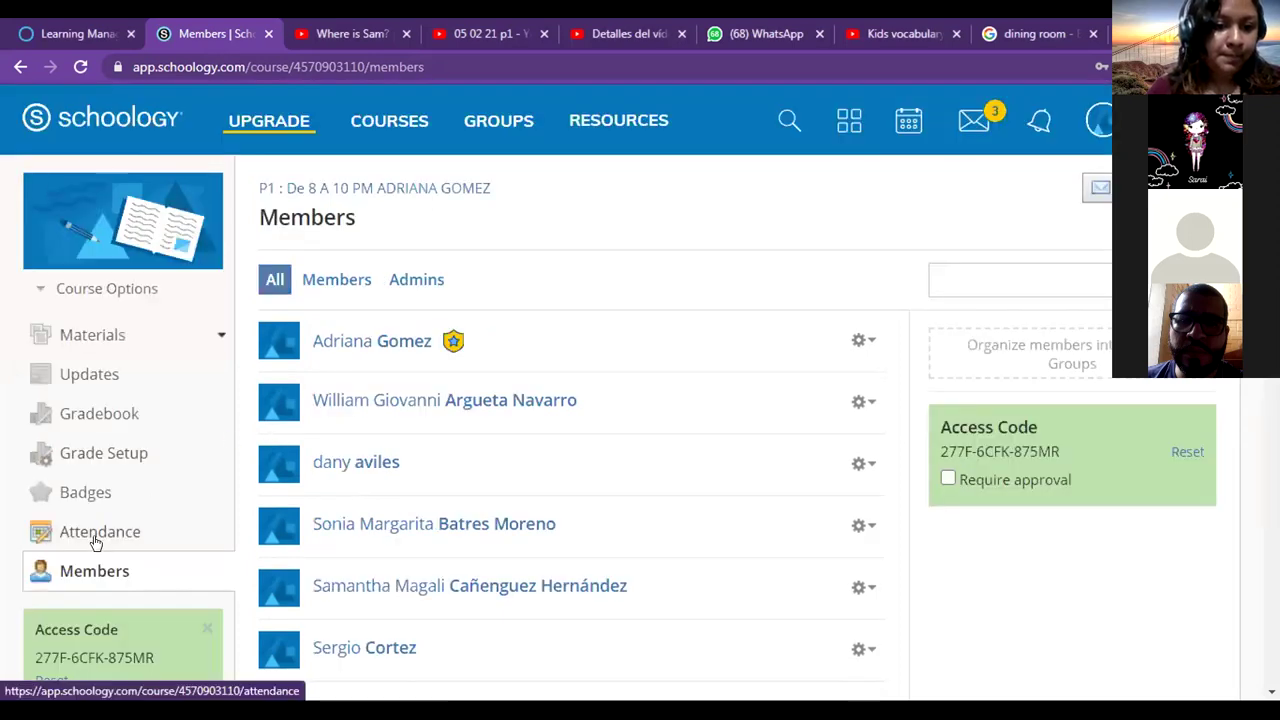
{"action": "left_click", "coordinate": [157, 521]}
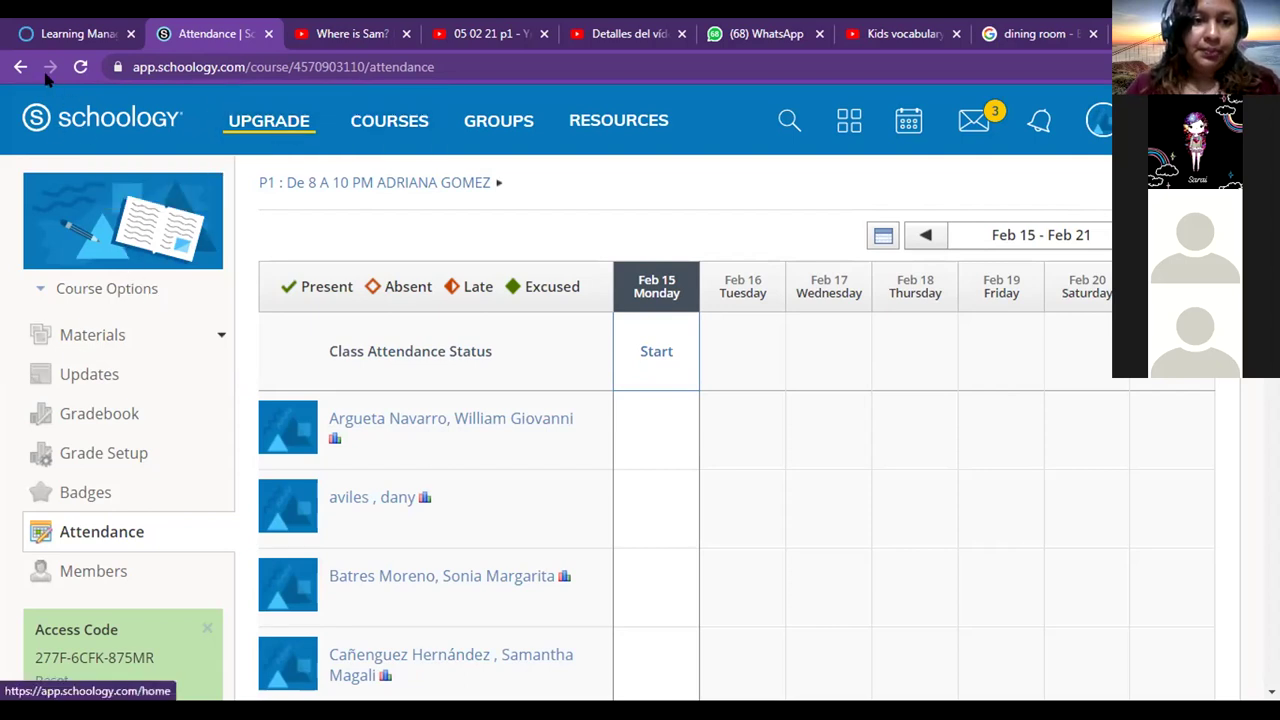
Open the Homework Assignments folder inside the Semana 1 course materials.
{"action": "left_click", "coordinate": [82, 346]}
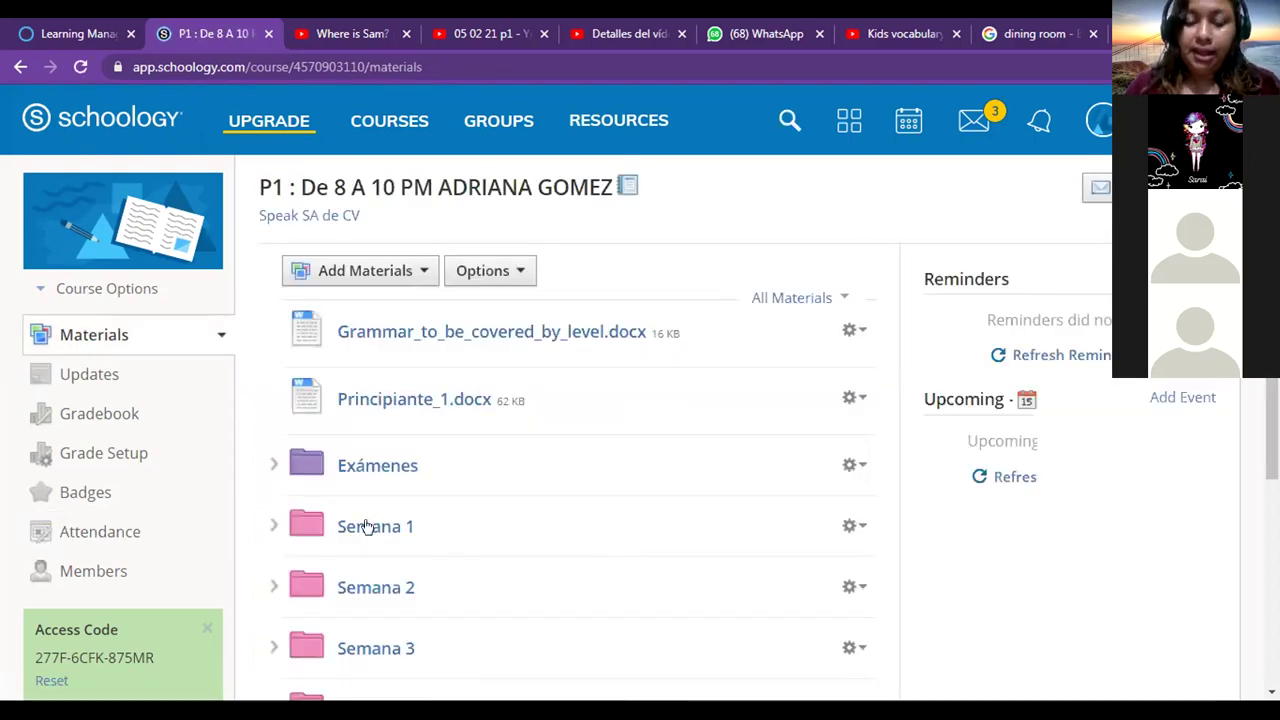
{"action": "left_click", "coordinate": [403, 514]}
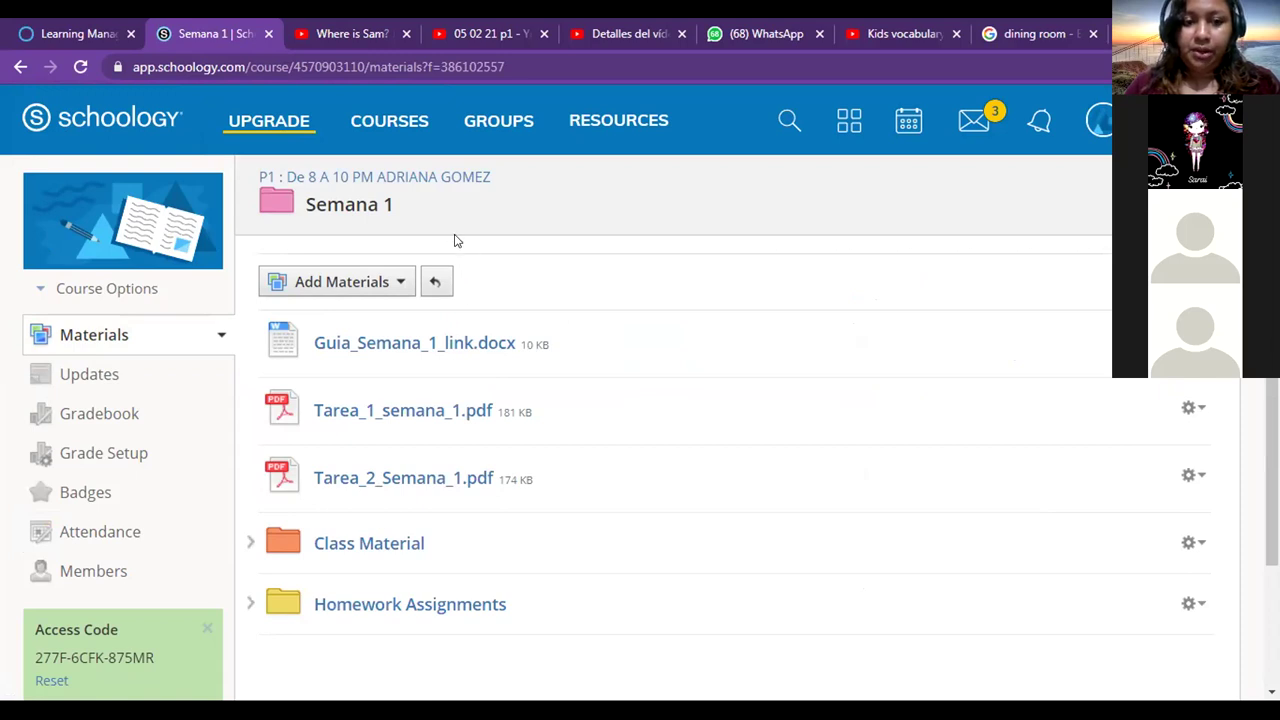
{"action": "left_click", "coordinate": [398, 607]}
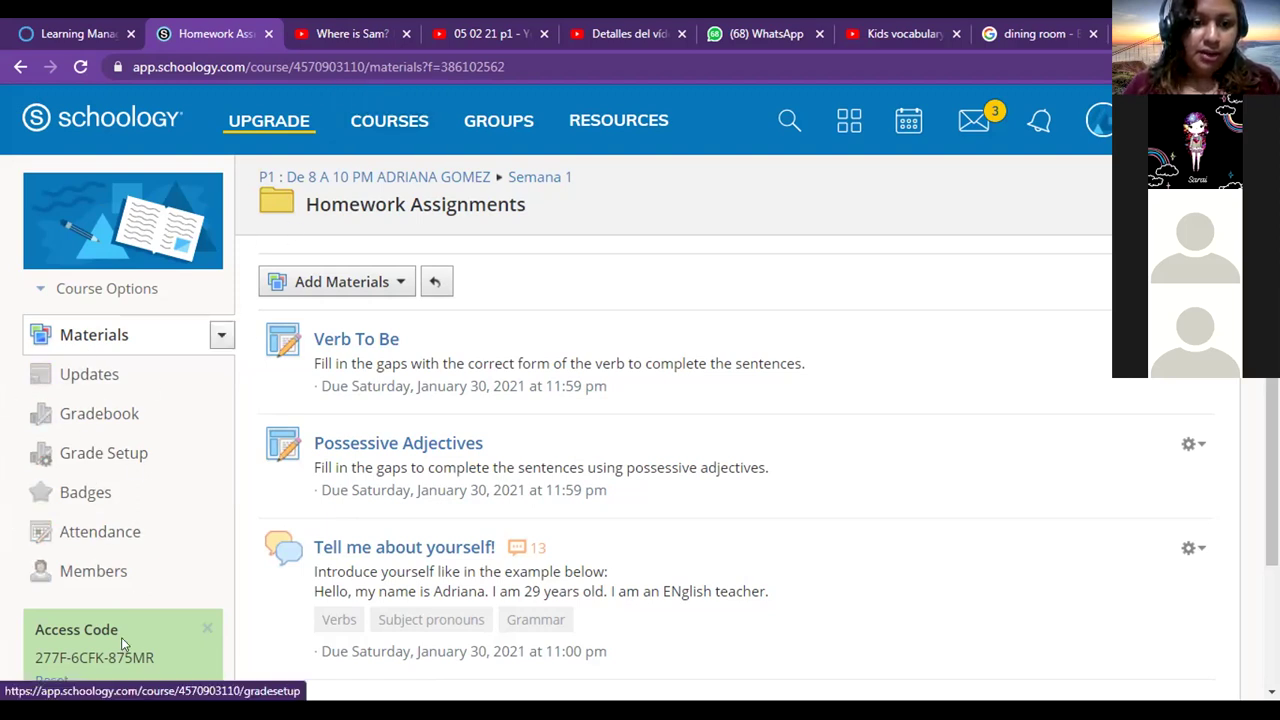
Preview the course as the second student in the member list and look over the materials visible to that student.
{"action": "left_click", "coordinate": [93, 570]}
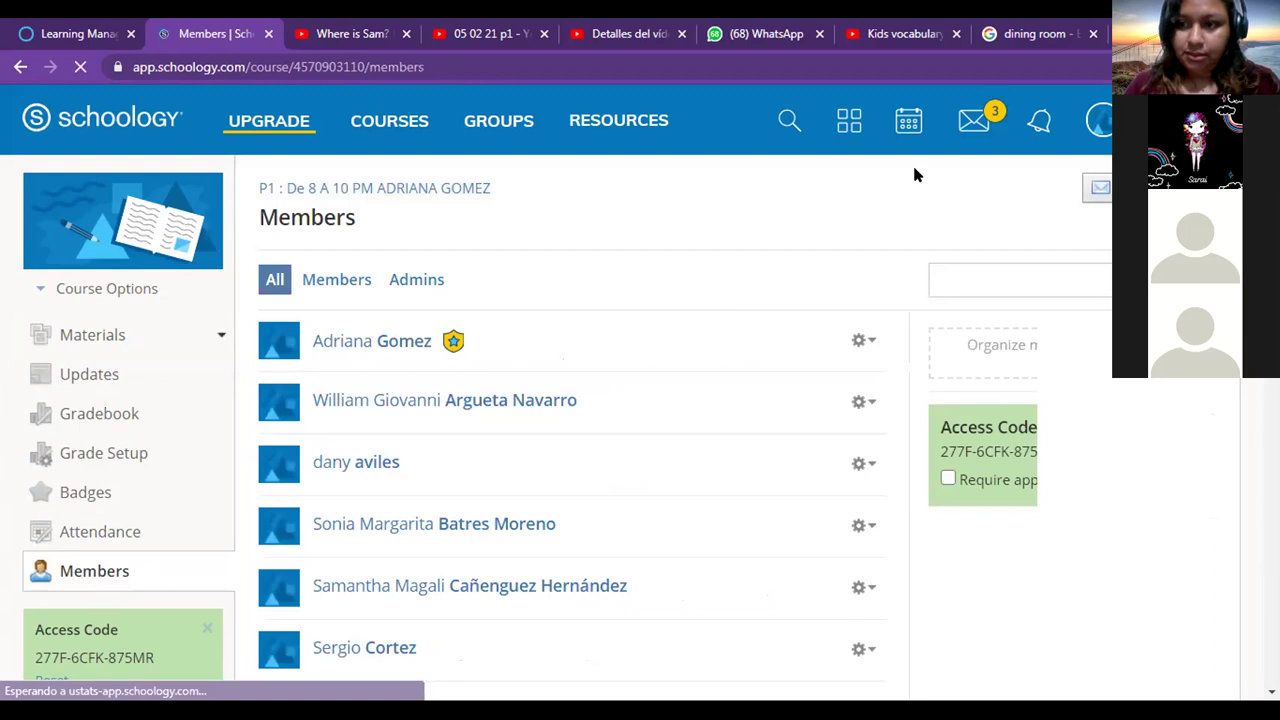
{"action": "scroll", "coordinate": [913, 175], "scroll_direction": "down", "scroll_amount": 3}
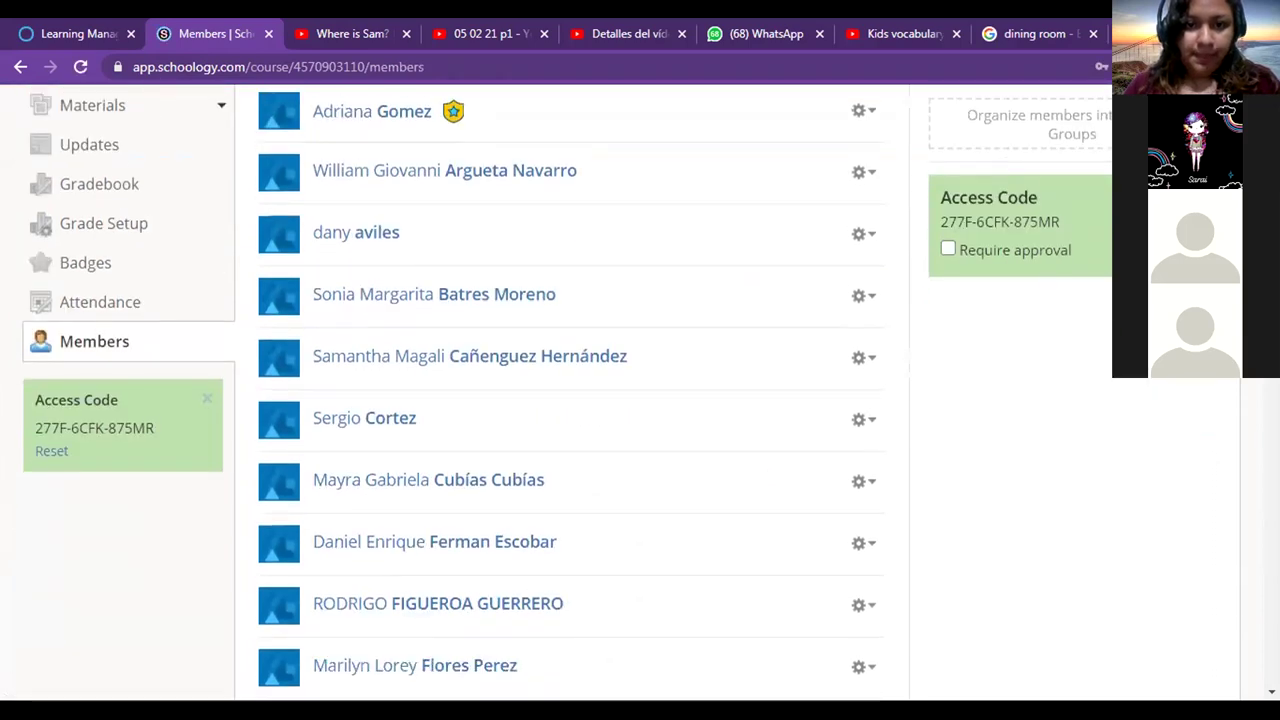
{"action": "left_click", "coordinate": [862, 233]}
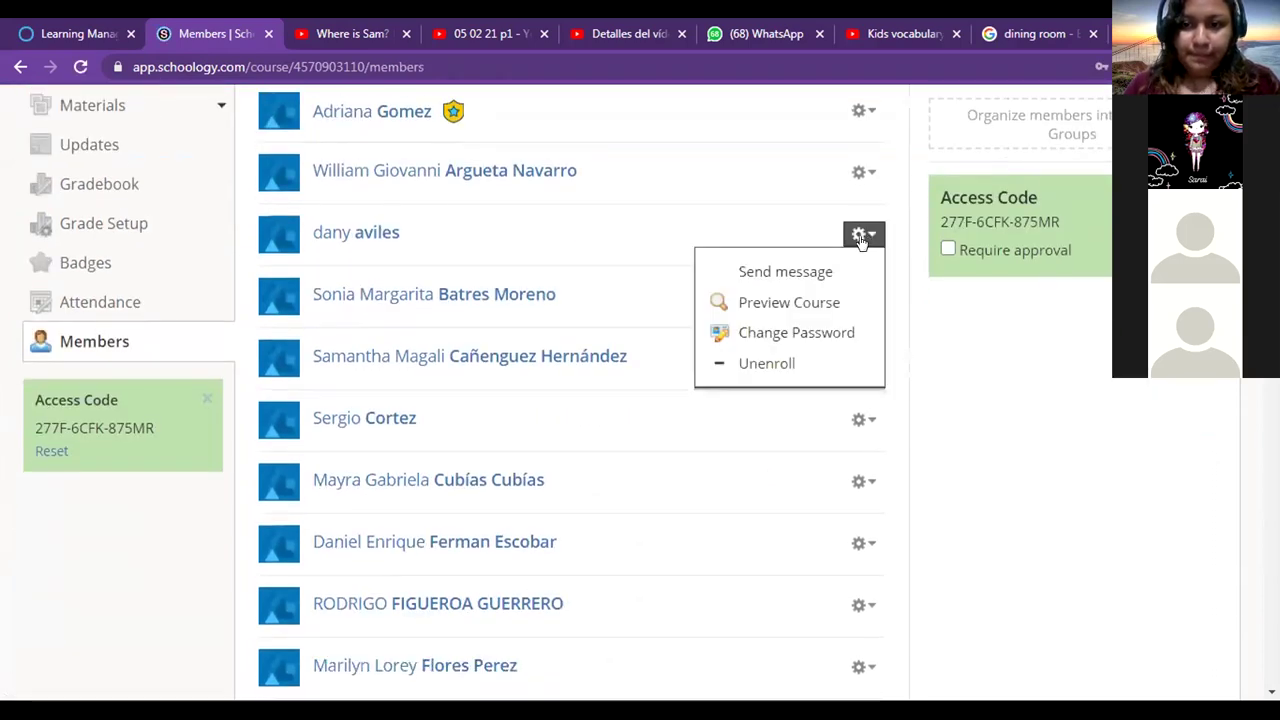
{"action": "left_click", "coordinate": [826, 310]}
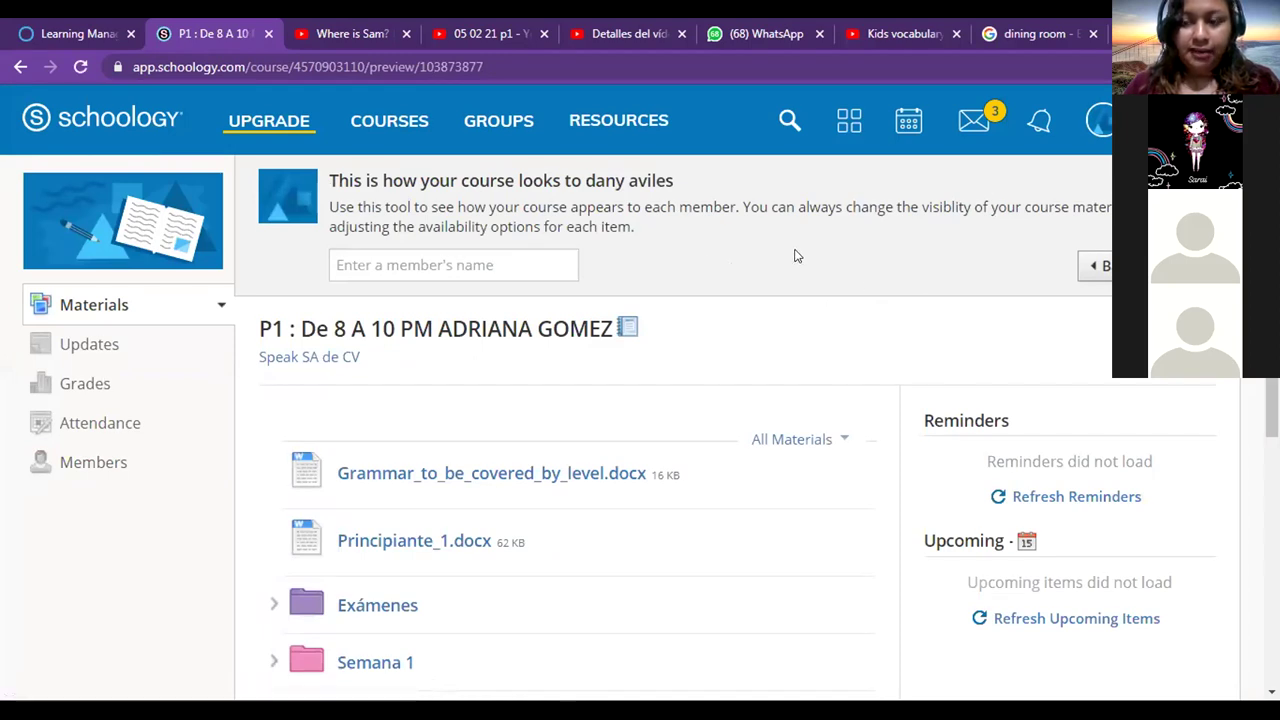
{"action": "scroll", "coordinate": [986, 190], "scroll_direction": "down", "scroll_amount": 2}
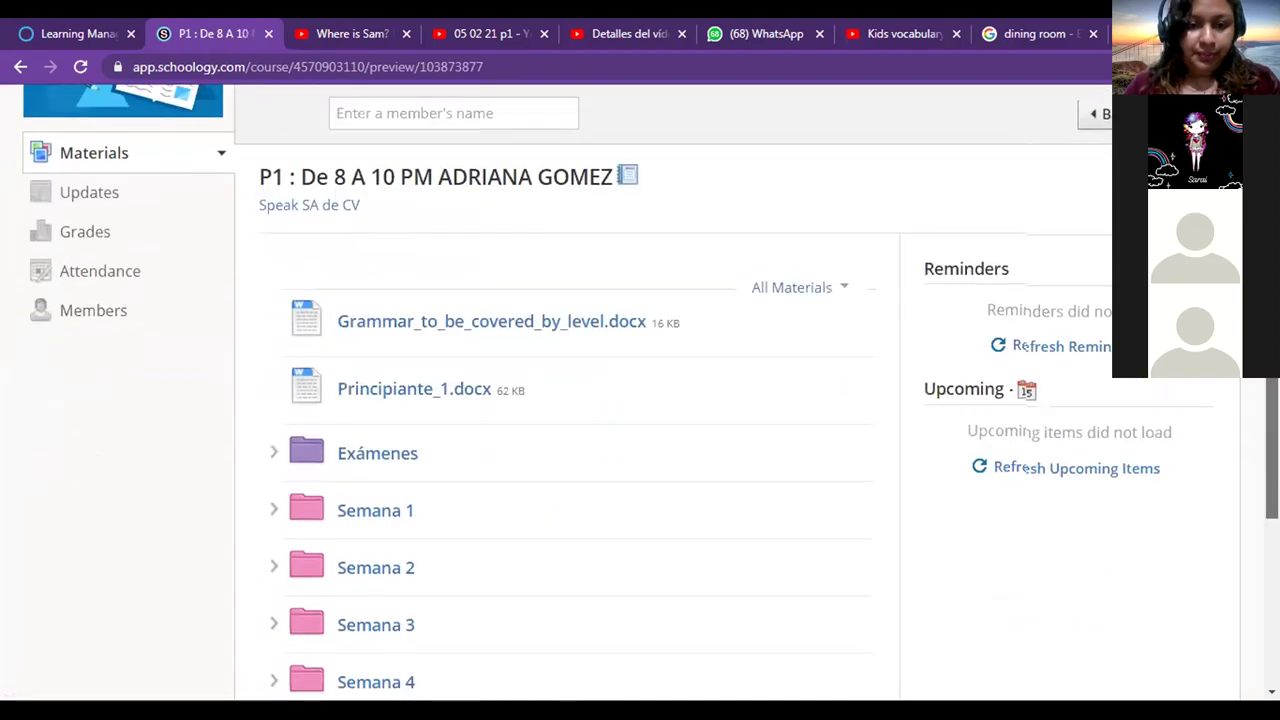
Review the previewed student's homework grades, and return to the teacher's view of the course.
{"action": "left_click", "coordinate": [83, 241]}
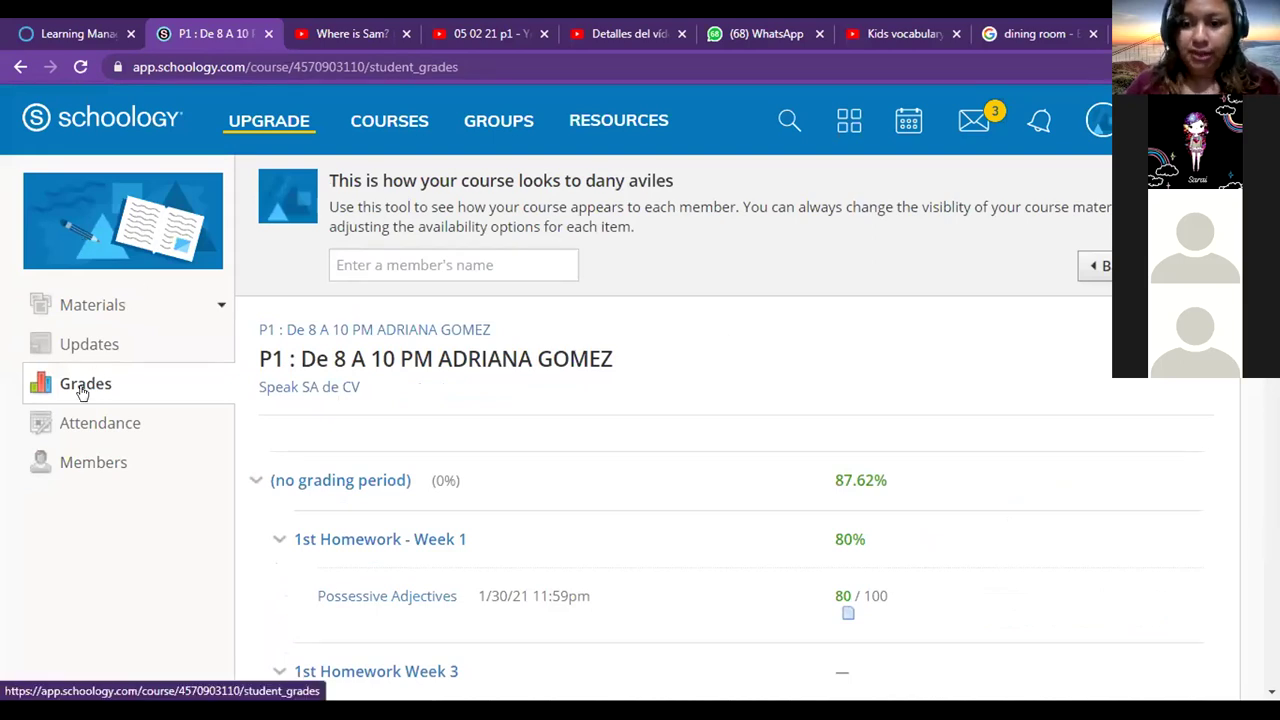
{"action": "scroll", "coordinate": [995, 310], "scroll_direction": "down", "scroll_amount": 3}
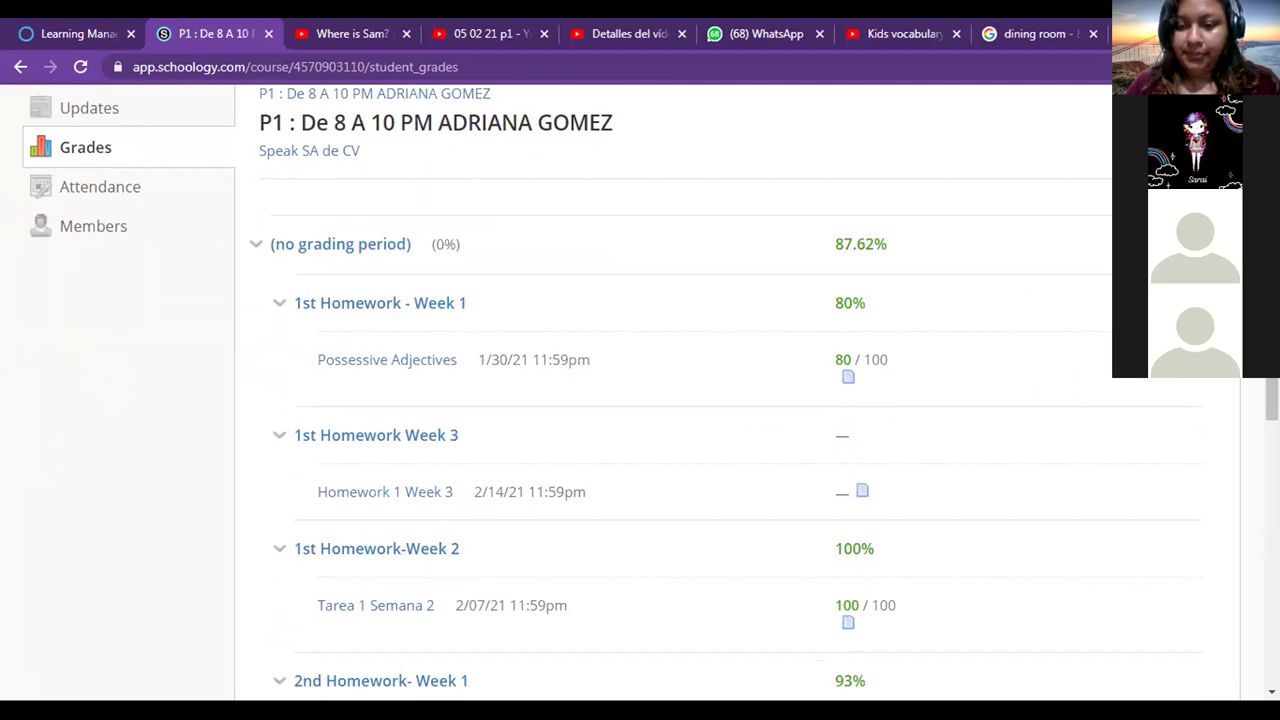
{"action": "scroll", "coordinate": [700, 400], "scroll_direction": "down", "scroll_amount": 4}
{"action": "scroll", "coordinate": [700, 400], "scroll_direction": "up", "scroll_amount": 7}
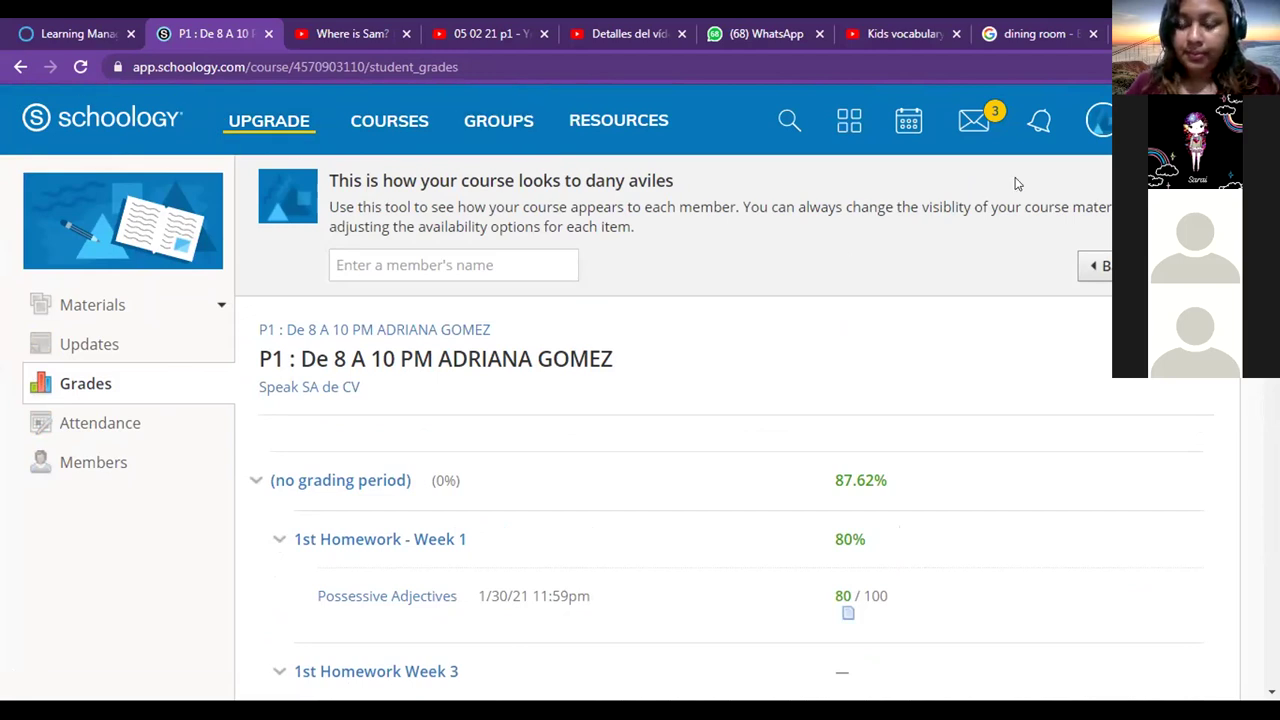
{"action": "left_click", "coordinate": [1098, 265]}
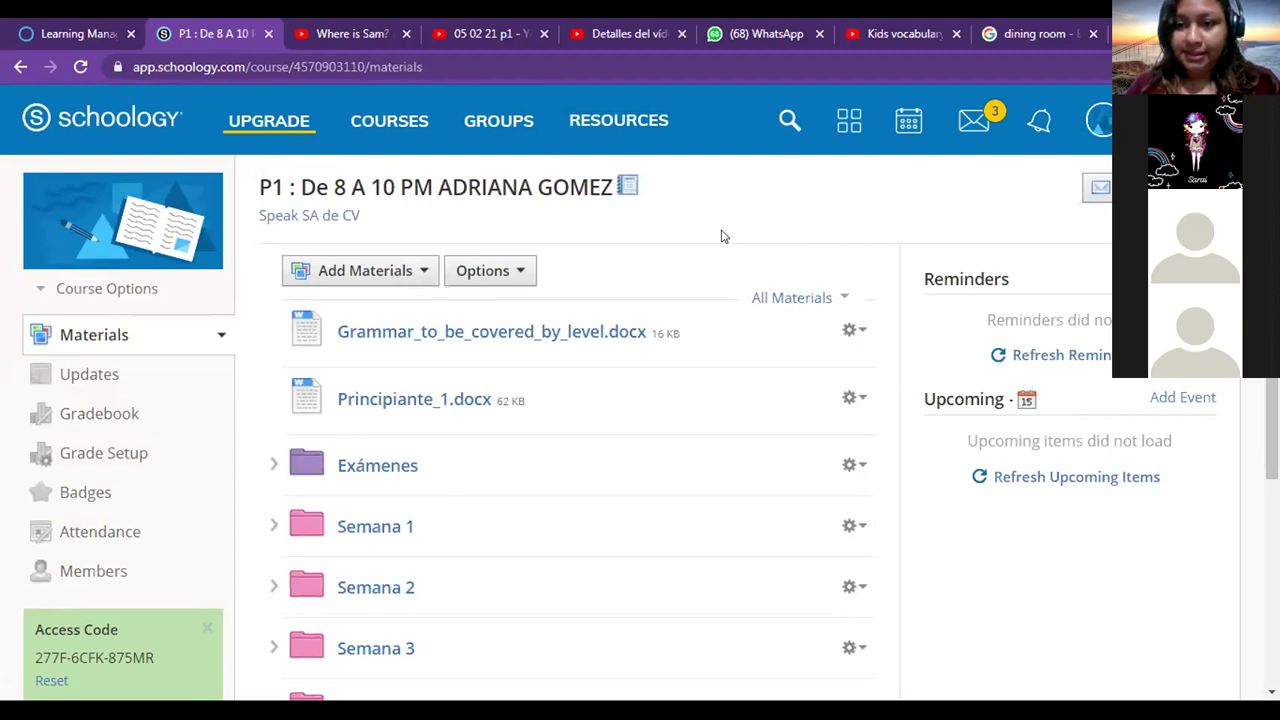
Open the class attendance grid for the week of Feb 15 - Feb 21.
{"action": "left_click", "coordinate": [97, 534]}
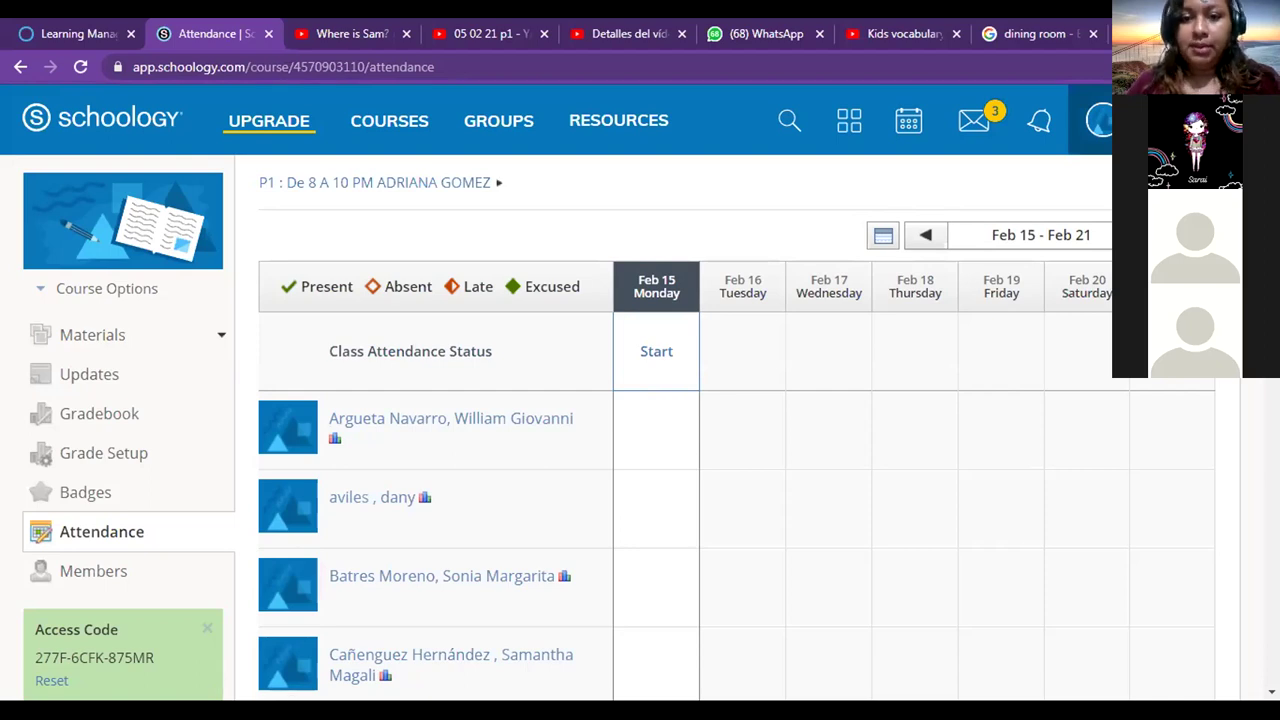
{"action": "left_click", "coordinate": [656, 510]}
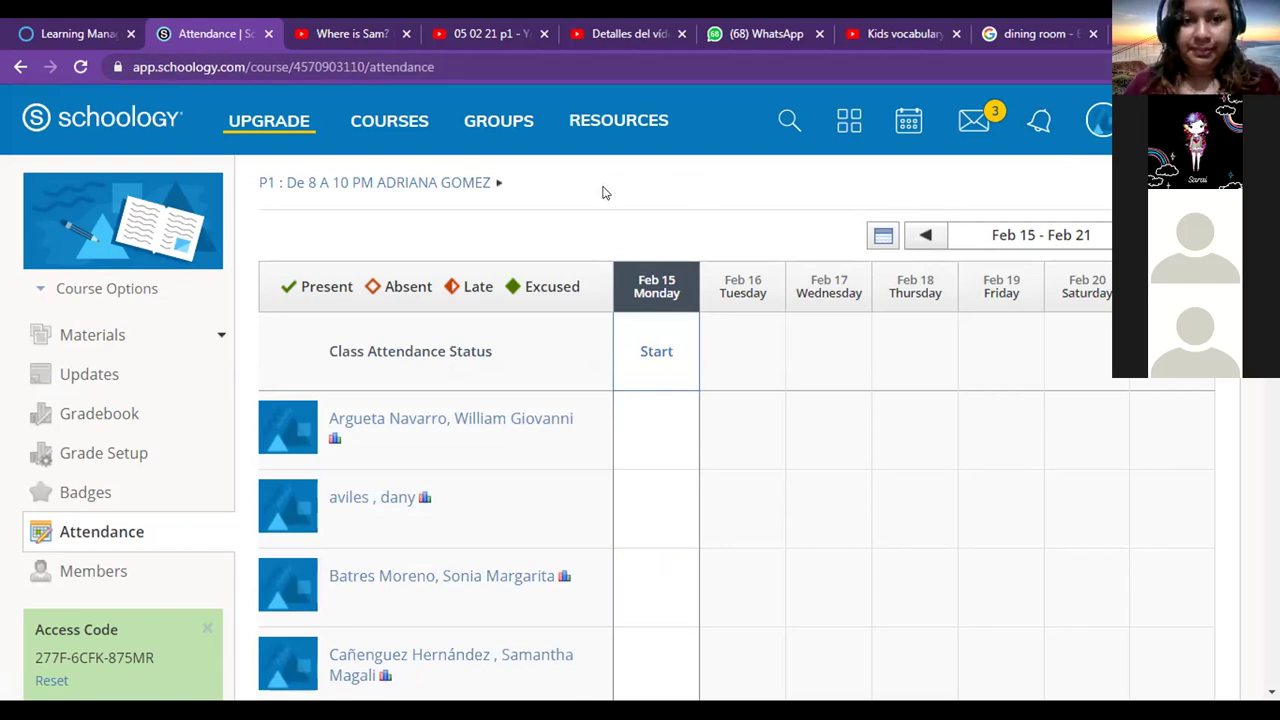
{"action": "left_click", "coordinate": [656, 432]}
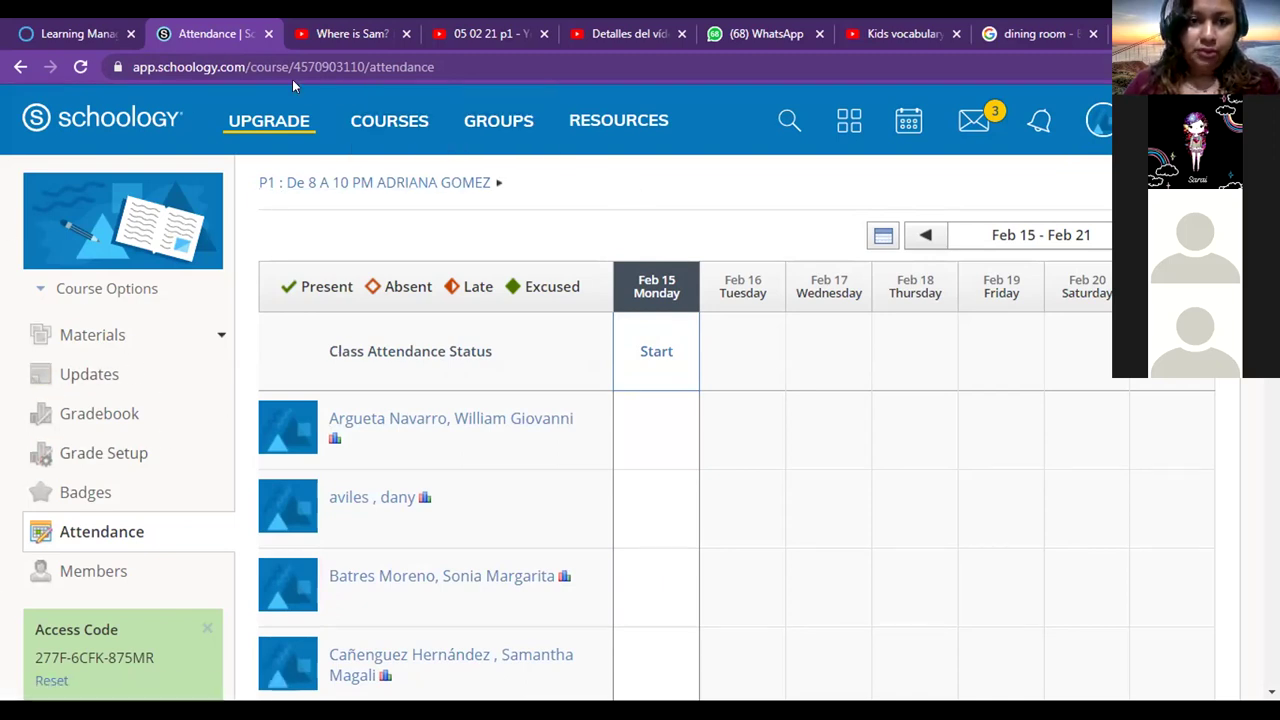
Open the Zoom Video conferences folder in the course materials and look through its class recording links.
{"action": "left_click", "coordinate": [73, 341]}
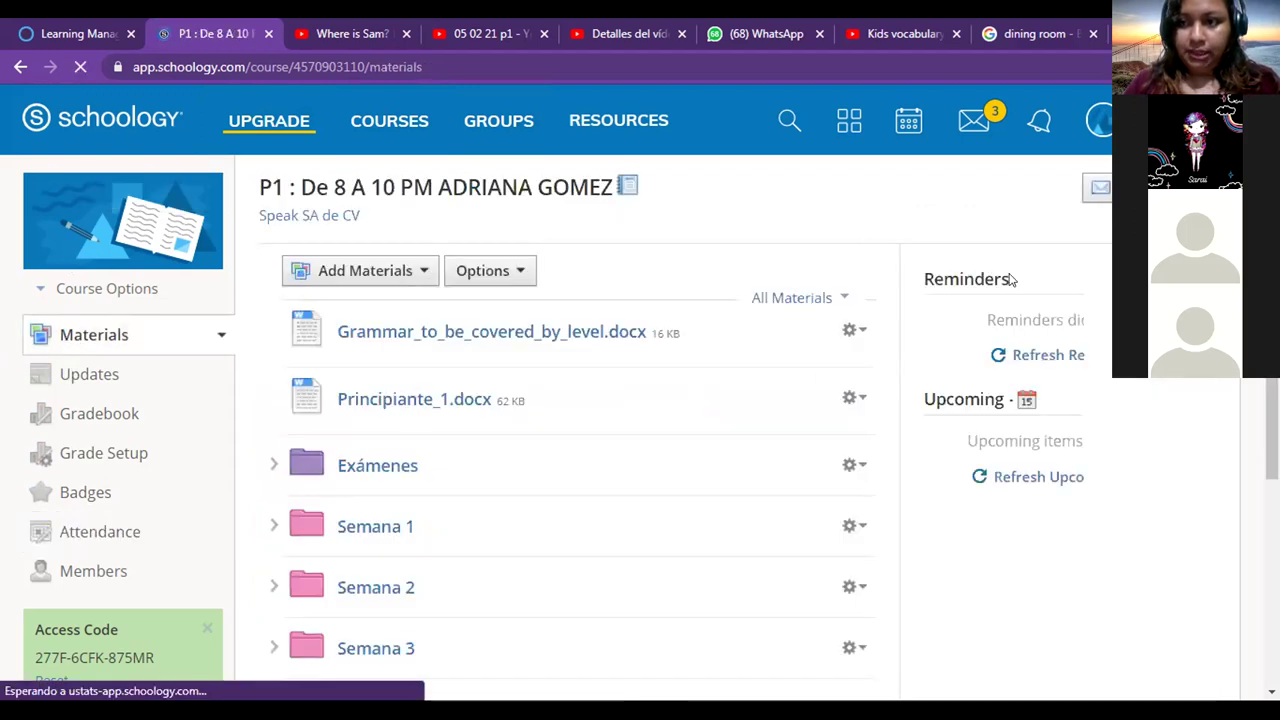
{"action": "scroll", "coordinate": [640, 400], "scroll_direction": "down", "scroll_amount": 3}
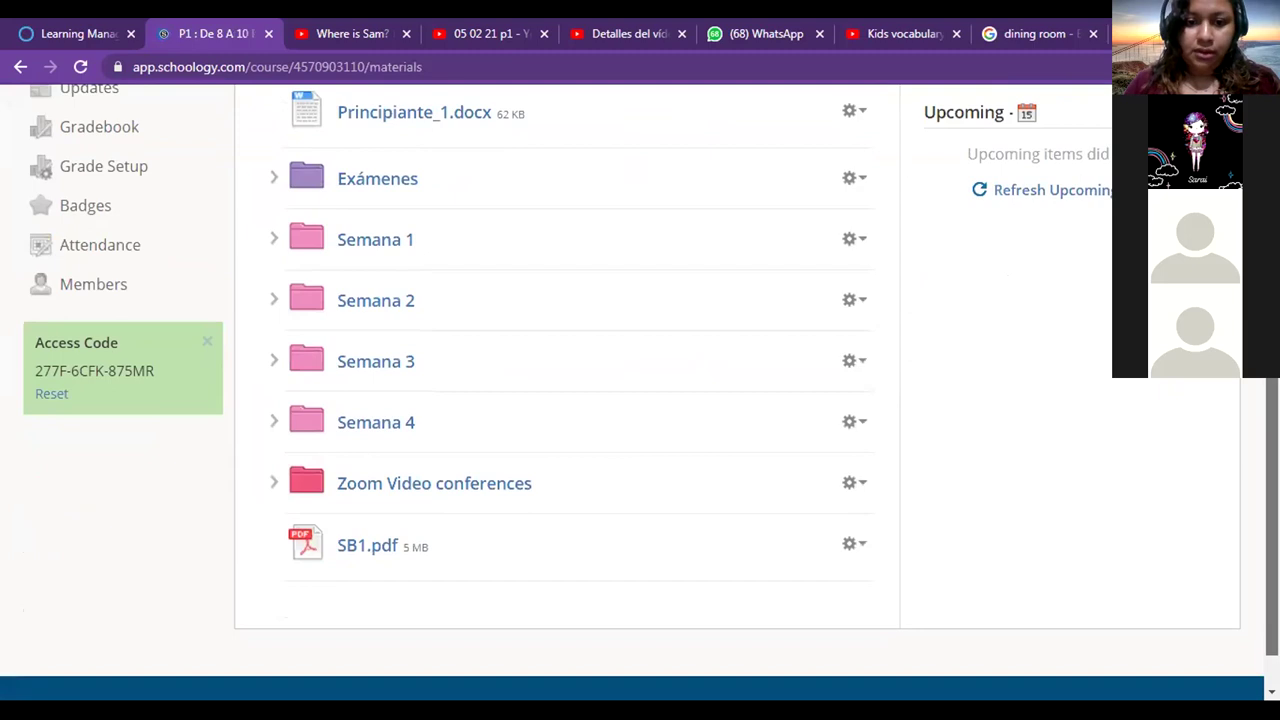
{"action": "left_click", "coordinate": [420, 486]}
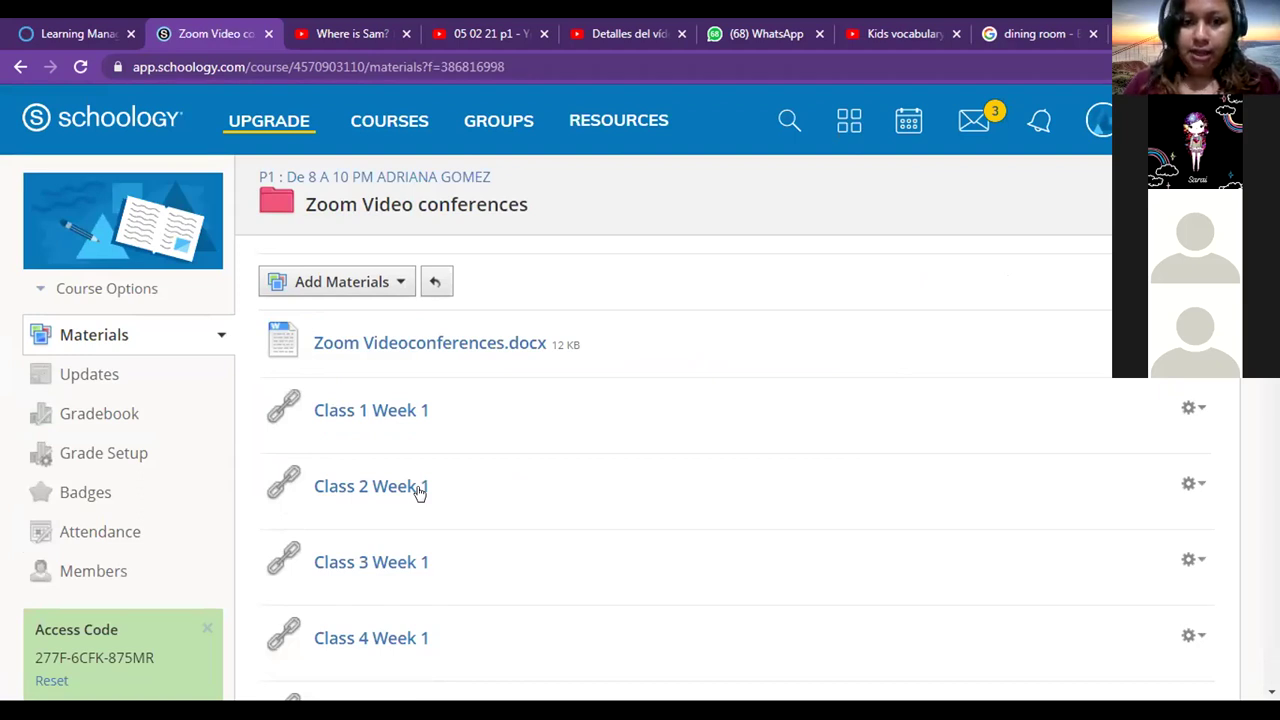
{"action": "scroll", "coordinate": [420, 490], "scroll_direction": "down", "scroll_amount": 6}
{"action": "scroll", "coordinate": [720, 400], "scroll_direction": "down", "scroll_amount": 4}
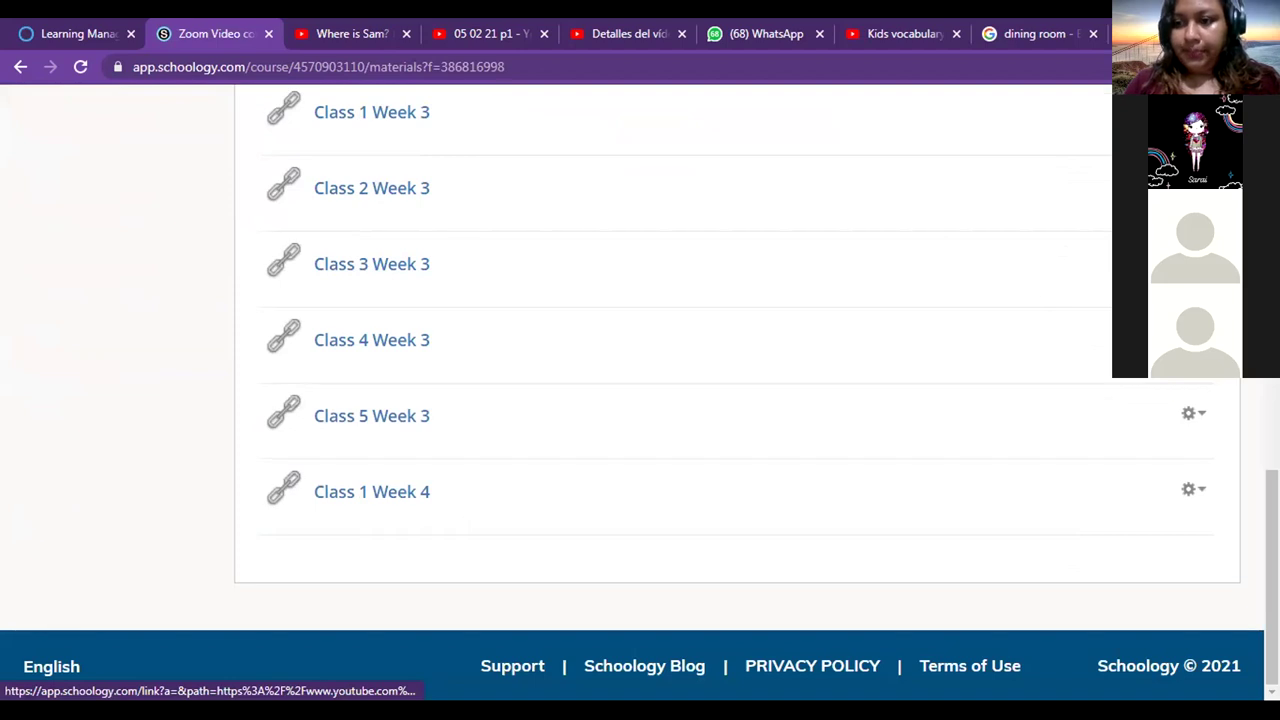
{"action": "scroll", "coordinate": [640, 400], "scroll_direction": "up", "scroll_amount": 15}
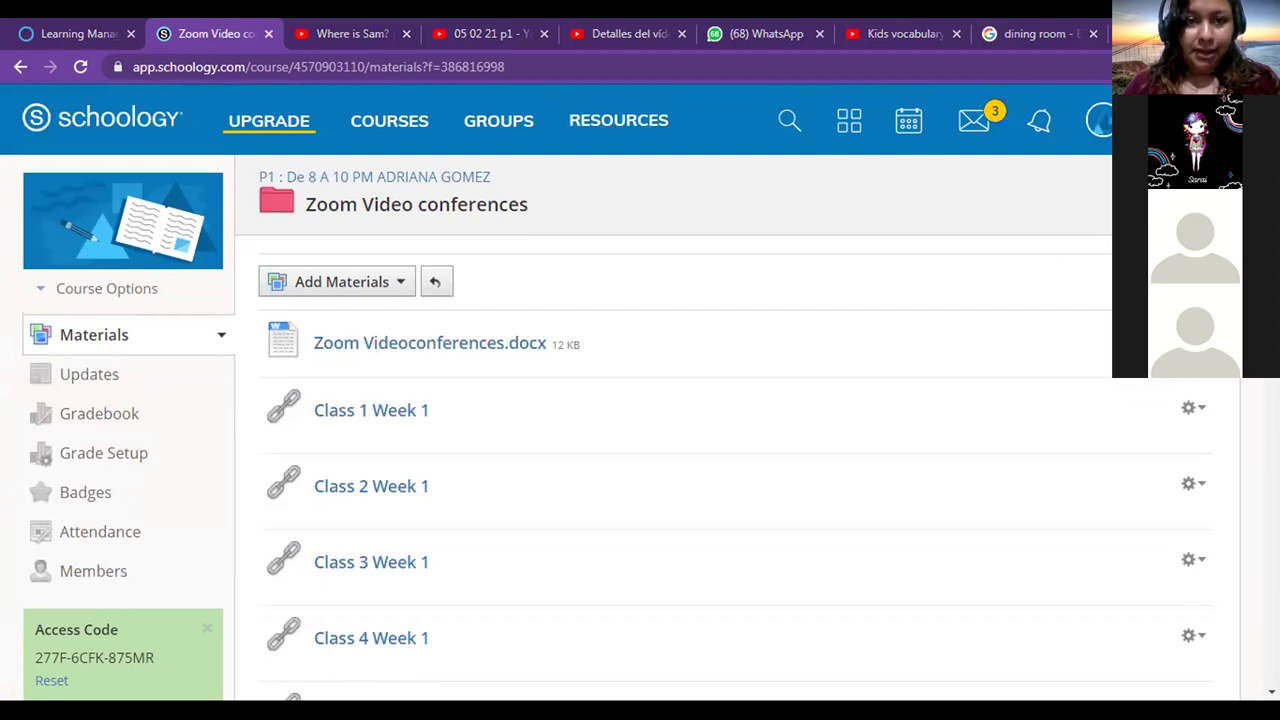
Start the class attendance for Monday, Feb 15 and set the first listed student's status to Present.
{"action": "left_click", "coordinate": [100, 531]}
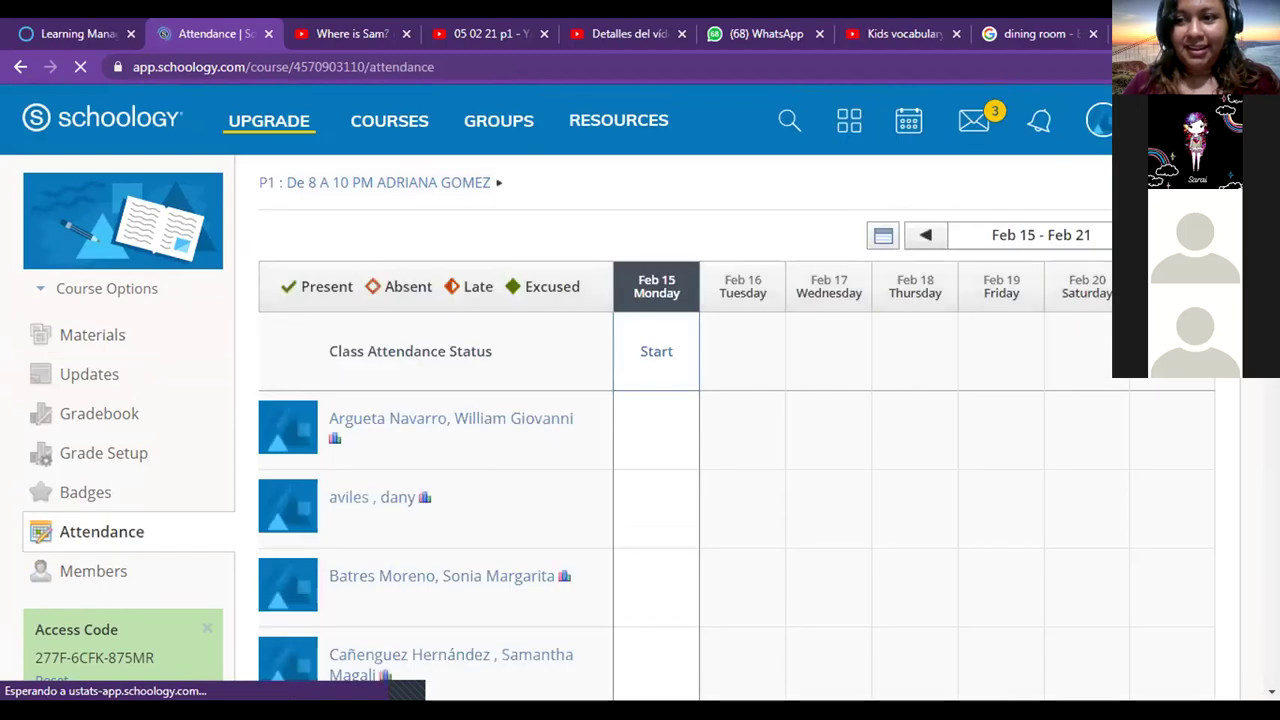
{"action": "scroll", "coordinate": [640, 400], "scroll_direction": "down", "scroll_amount": 2}
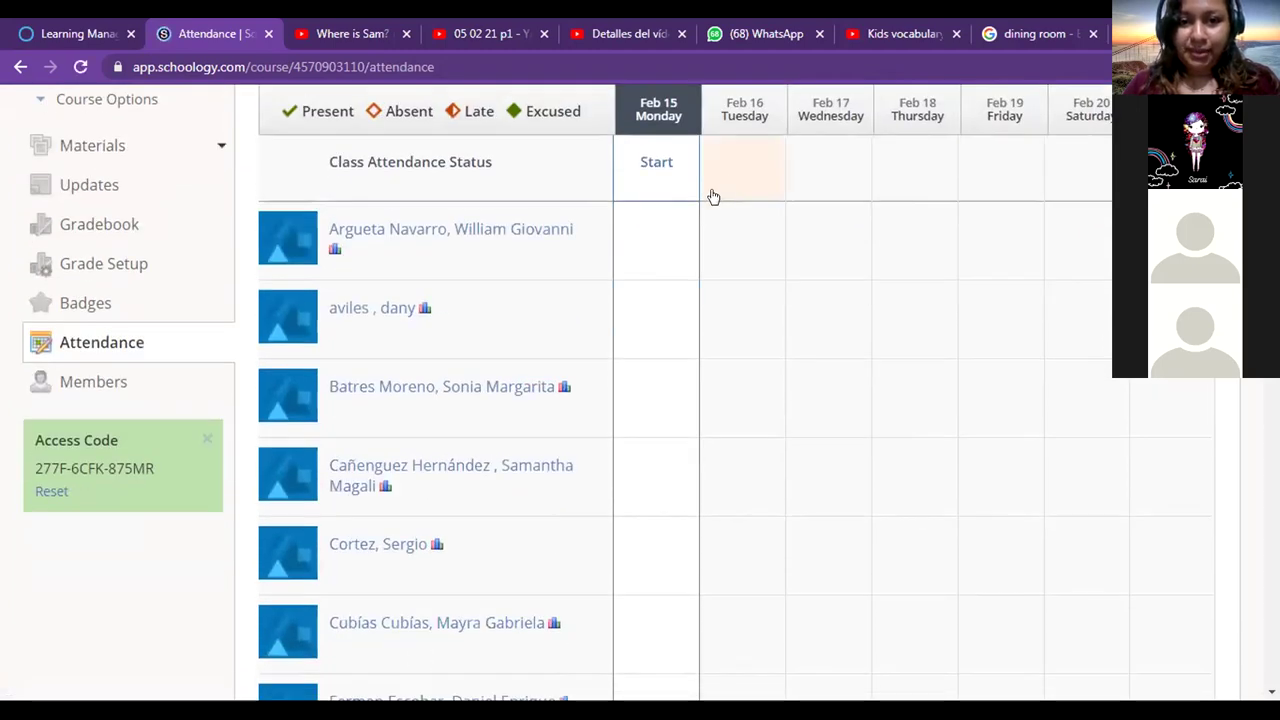
{"action": "left_click", "coordinate": [655, 242]}
{"action": "left_click", "coordinate": [654, 243]}
{"action": "left_click", "coordinate": [654, 243]}
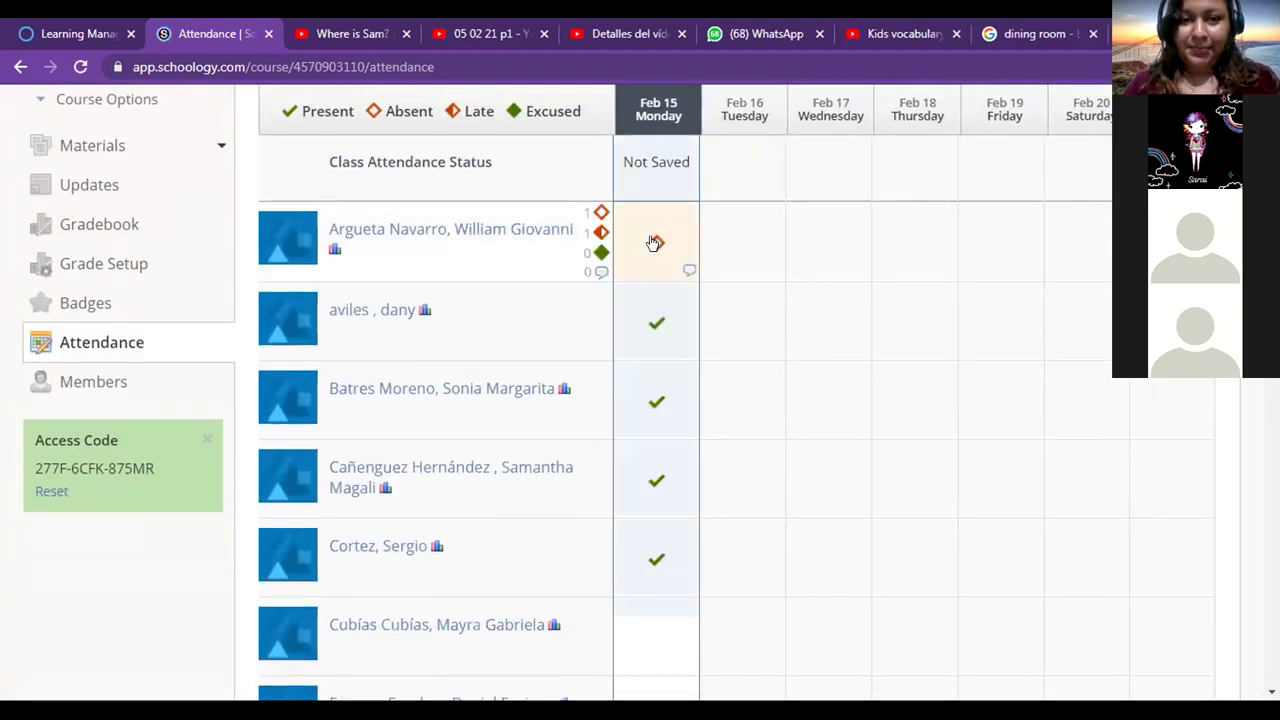
{"action": "left_click", "coordinate": [654, 243]}
{"action": "left_click", "coordinate": [654, 243]}
Call the roll through the whole student list, checking each student's attendance status for Monday, Feb 15.
{"action": "scroll", "coordinate": [640, 400], "scroll_direction": "down", "scroll_amount": 1}
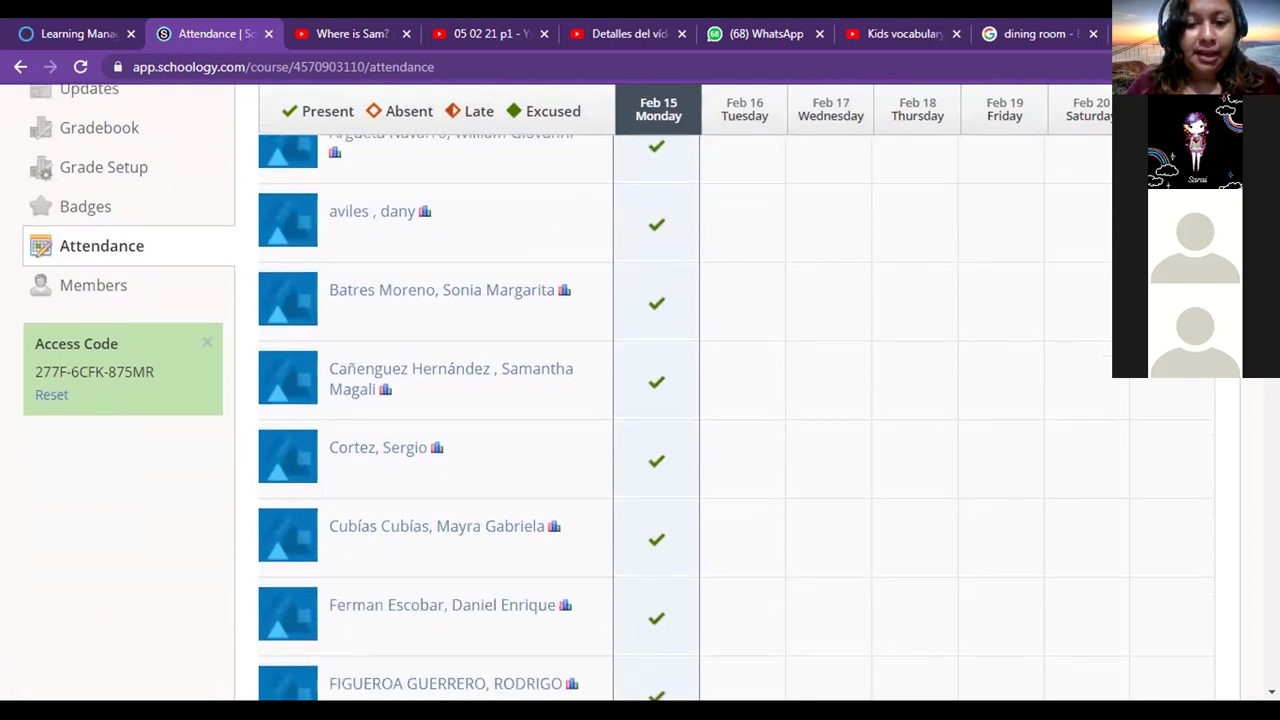
{"action": "scroll", "coordinate": [640, 400], "scroll_direction": "down", "scroll_amount": 1}
{"action": "scroll", "coordinate": [640, 400], "scroll_direction": "down", "scroll_amount": 1}
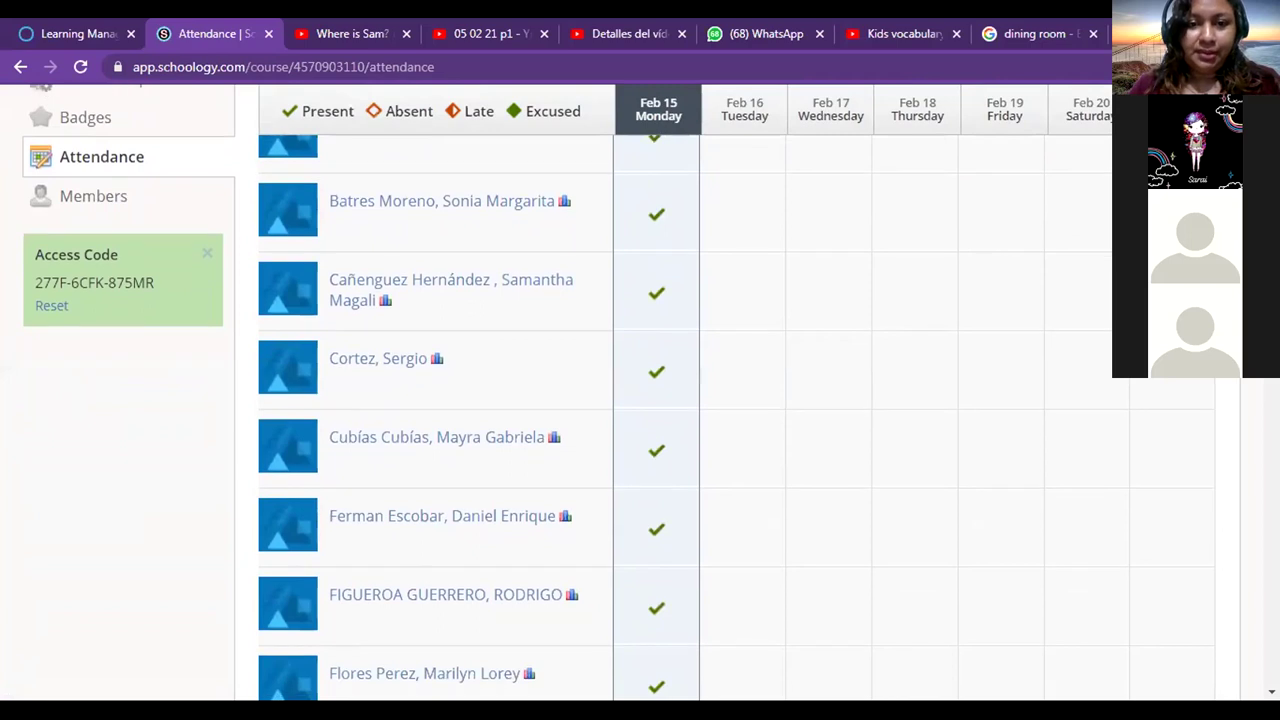
{"action": "scroll", "coordinate": [640, 400], "scroll_direction": "down", "scroll_amount": 1}
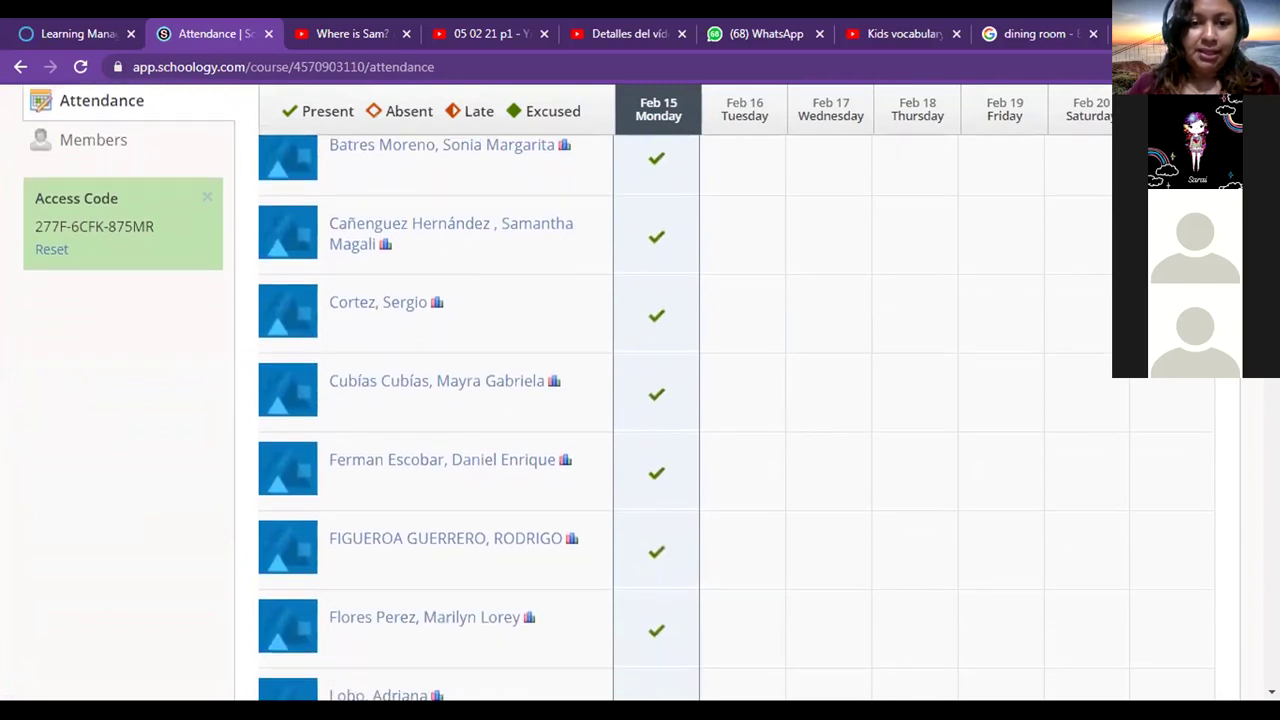
{"action": "scroll", "coordinate": [640, 400], "scroll_direction": "down", "scroll_amount": 1}
{"action": "scroll", "coordinate": [640, 400], "scroll_direction": "down", "scroll_amount": 1}
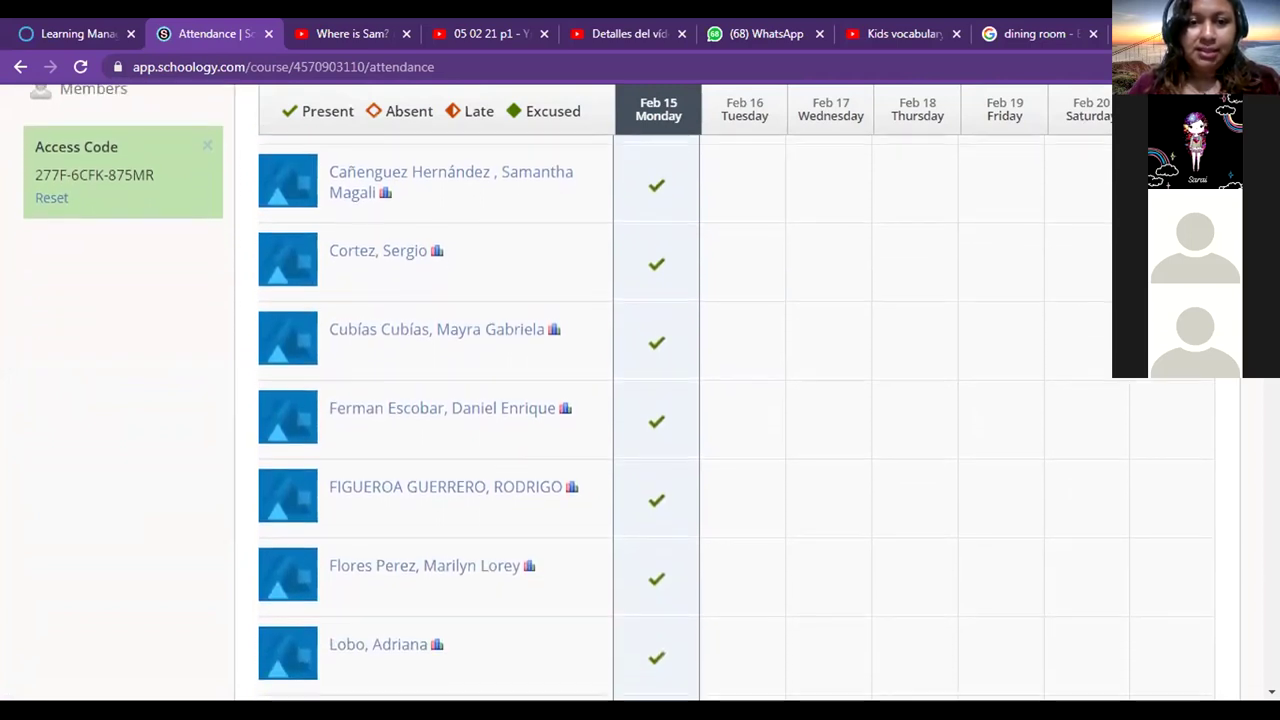
{"action": "scroll", "coordinate": [640, 400], "scroll_direction": "down", "scroll_amount": 1}
{"action": "scroll", "coordinate": [640, 400], "scroll_direction": "down", "scroll_amount": 1}
{"action": "scroll", "coordinate": [640, 400], "scroll_direction": "down", "scroll_amount": 1}
{"action": "scroll", "coordinate": [640, 400], "scroll_direction": "up", "scroll_amount": 1}
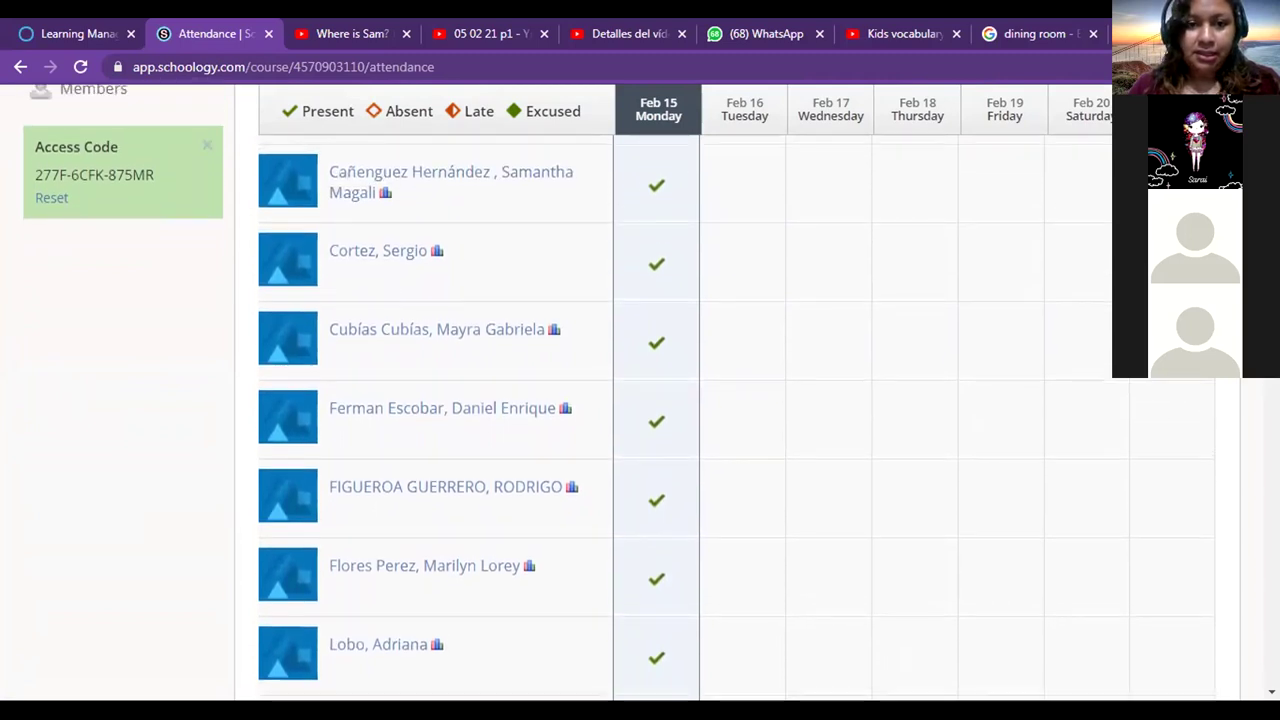
{"action": "scroll", "coordinate": [640, 400], "scroll_direction": "down", "scroll_amount": 2}
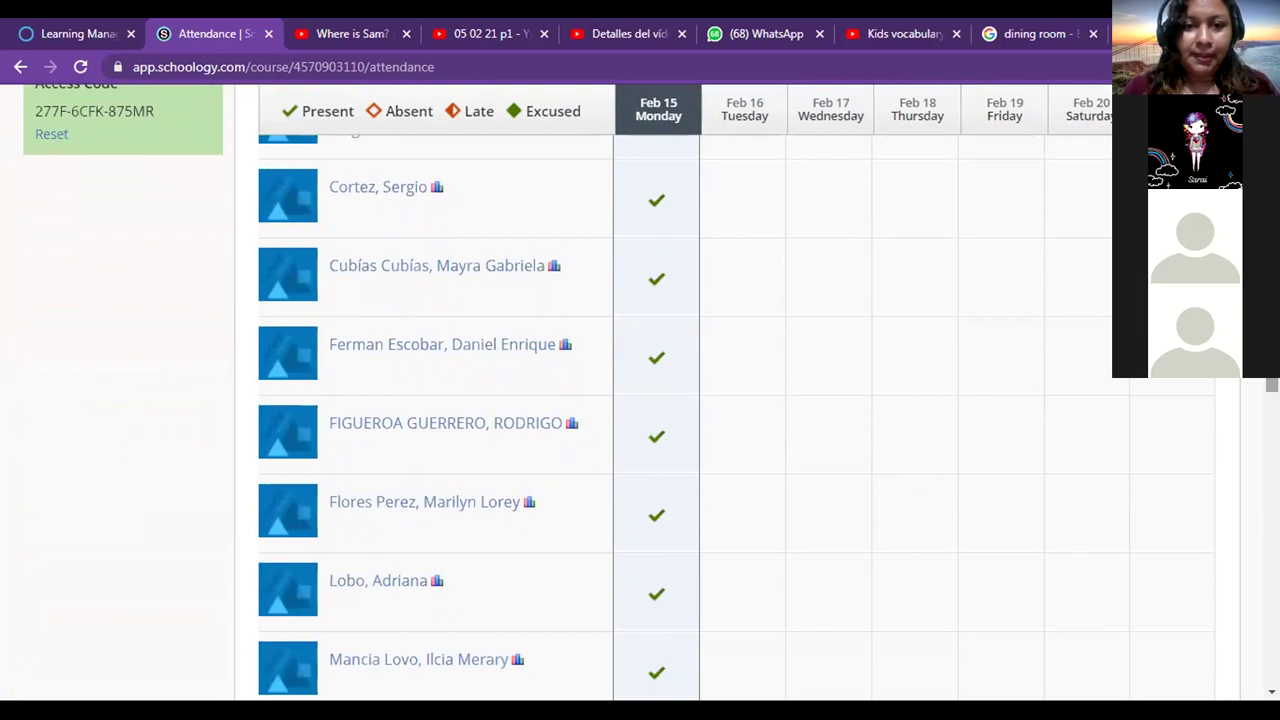
{"action": "scroll", "coordinate": [640, 400], "scroll_direction": "down", "scroll_amount": 1}
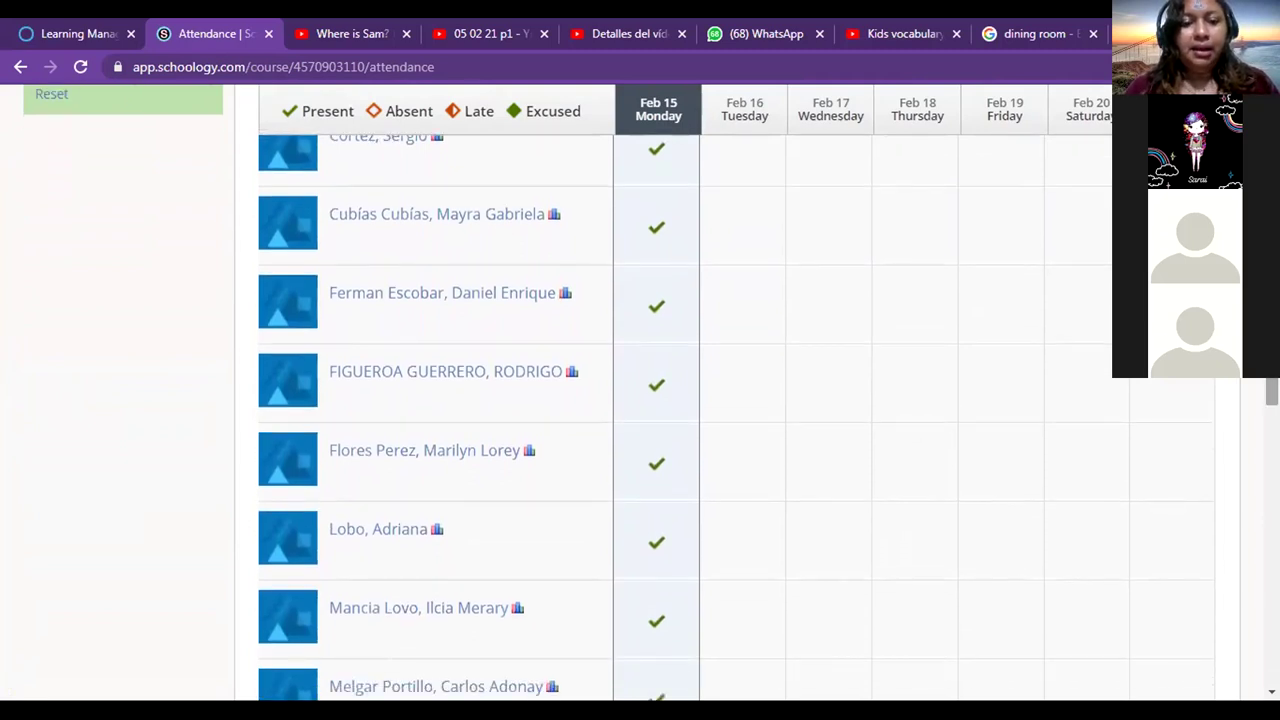
{"action": "scroll", "coordinate": [640, 400], "scroll_direction": "down", "scroll_amount": 1}
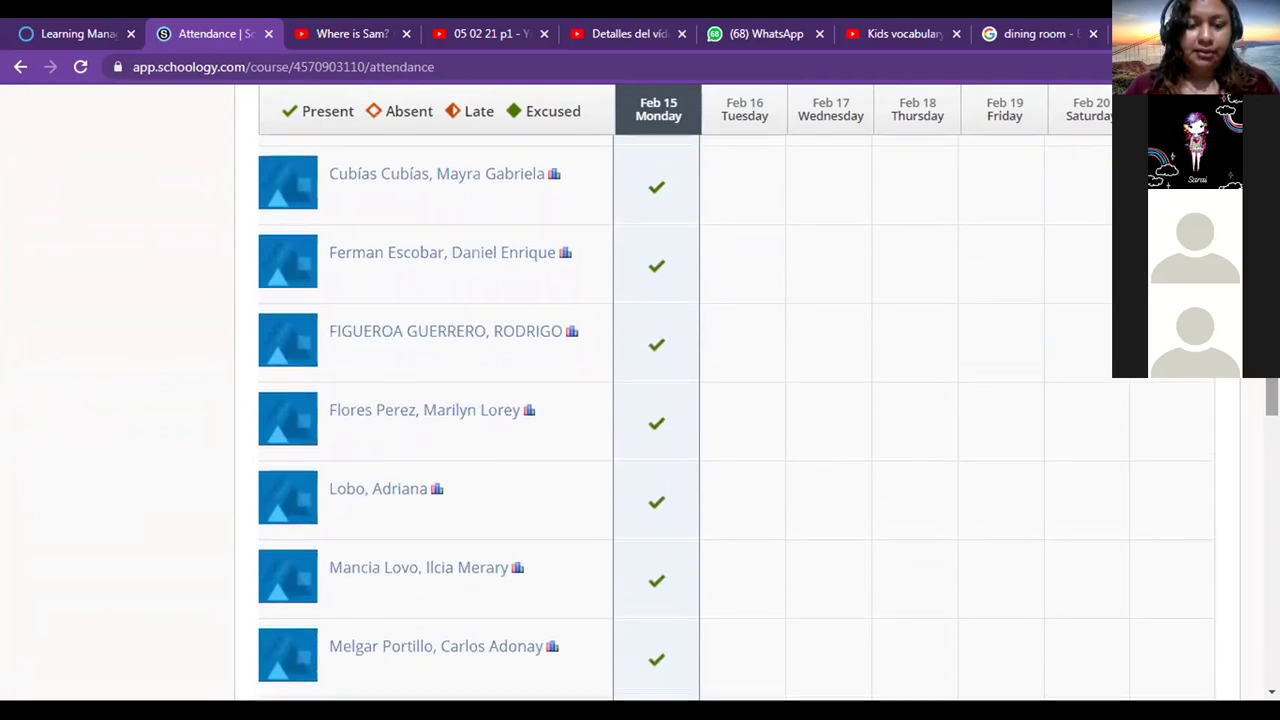
{"action": "scroll", "coordinate": [640, 400], "scroll_direction": "down", "scroll_amount": 2}
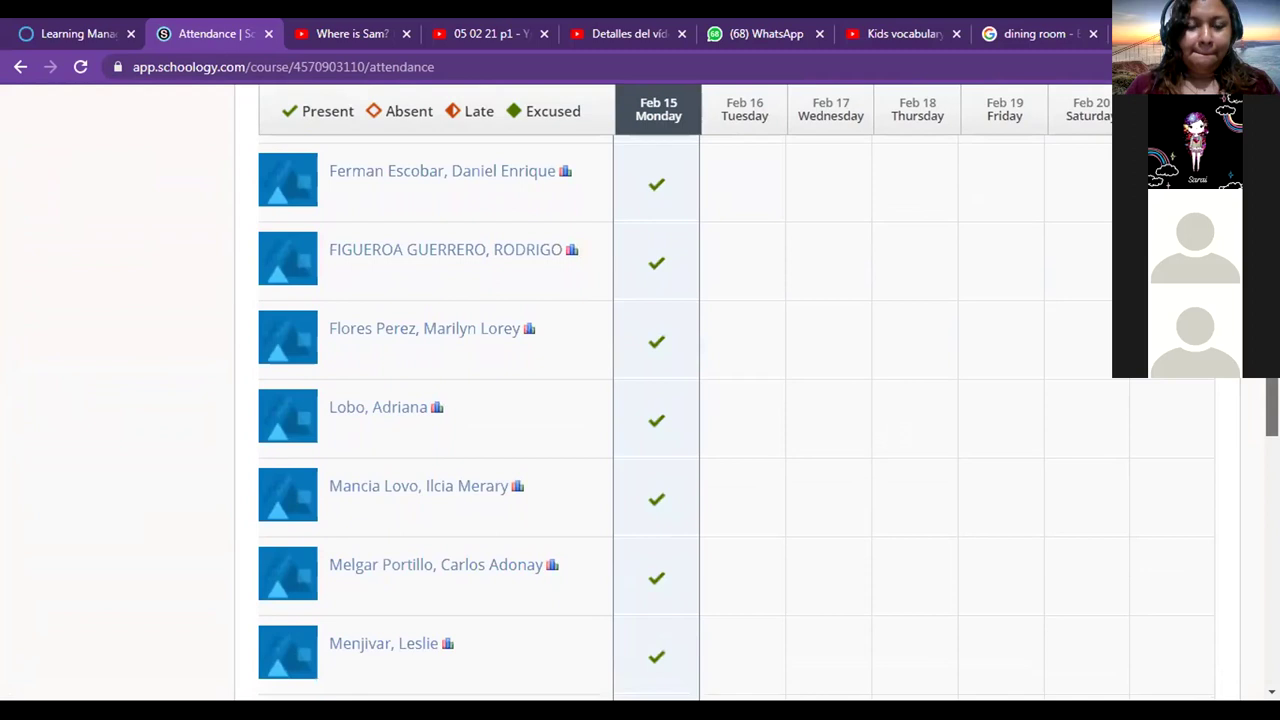
{"action": "scroll", "coordinate": [640, 400], "scroll_direction": "down", "scroll_amount": 1}
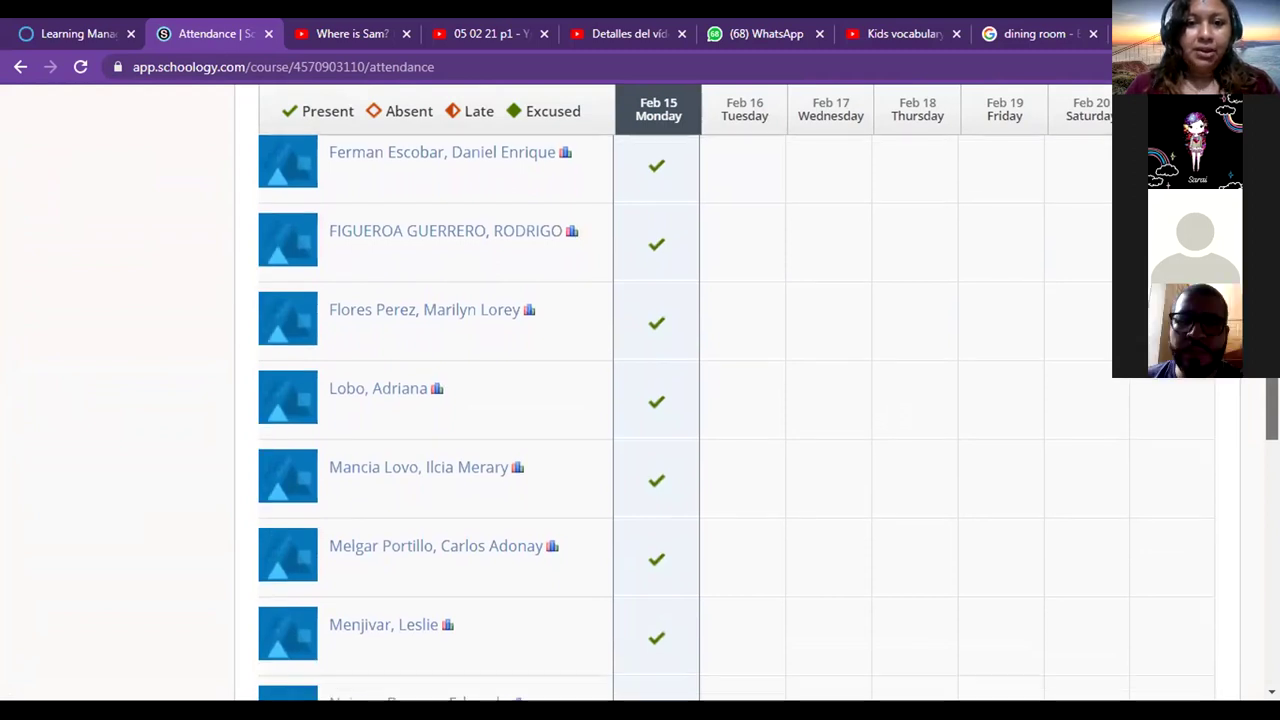
{"action": "scroll", "coordinate": [640, 400], "scroll_direction": "down", "scroll_amount": 1}
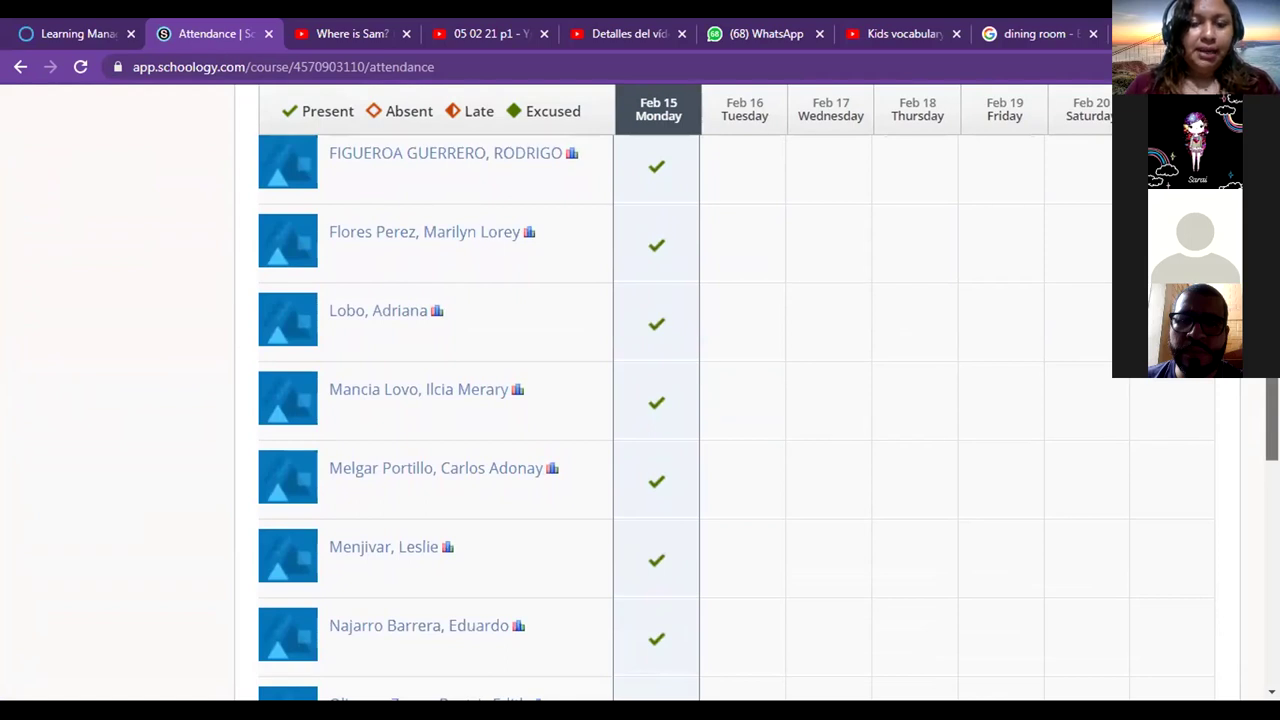
{"action": "scroll", "coordinate": [740, 320], "scroll_direction": "down", "scroll_amount": 1}
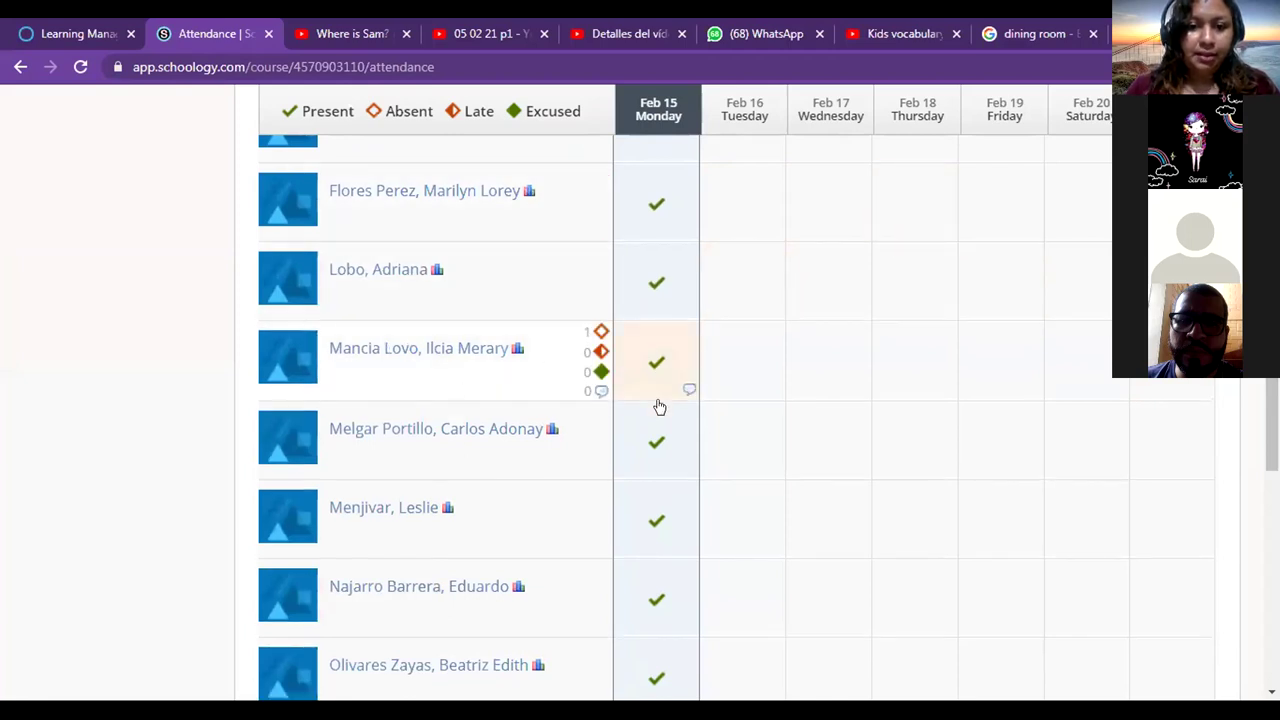
{"action": "scroll", "coordinate": [660, 408], "scroll_direction": "down", "scroll_amount": 1}
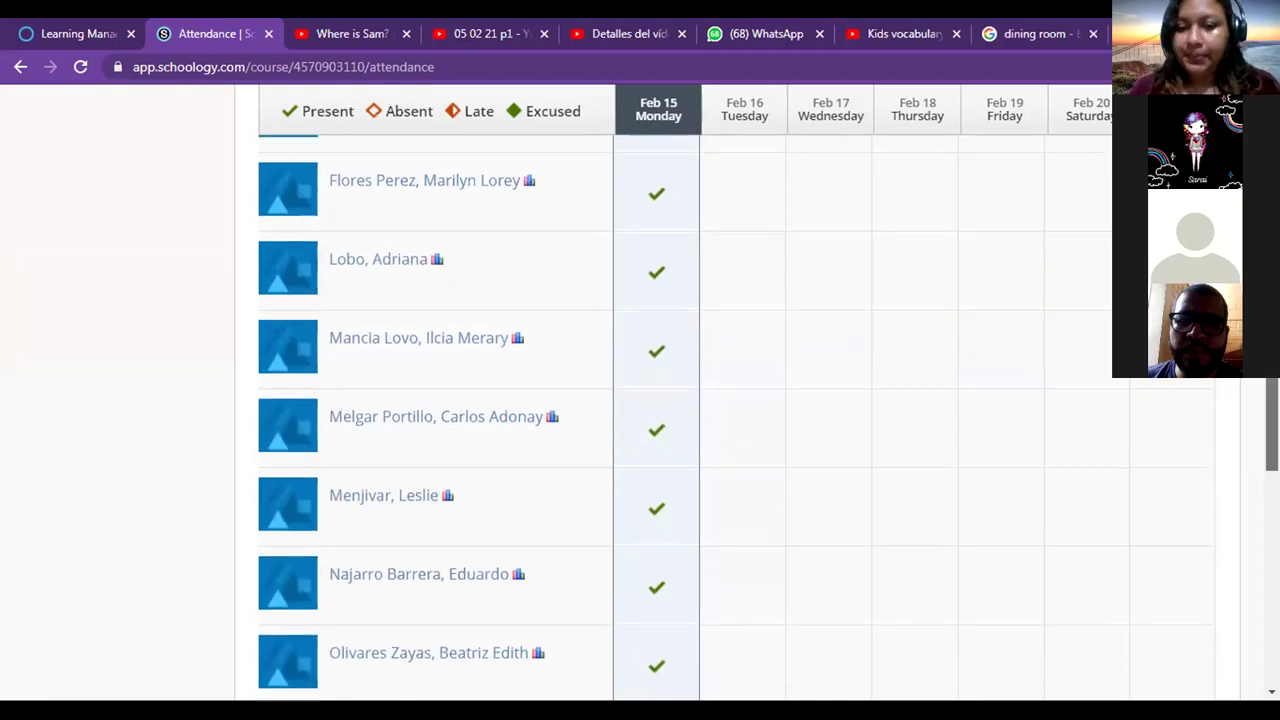
{"action": "scroll", "coordinate": [660, 408], "scroll_direction": "down", "scroll_amount": 1}
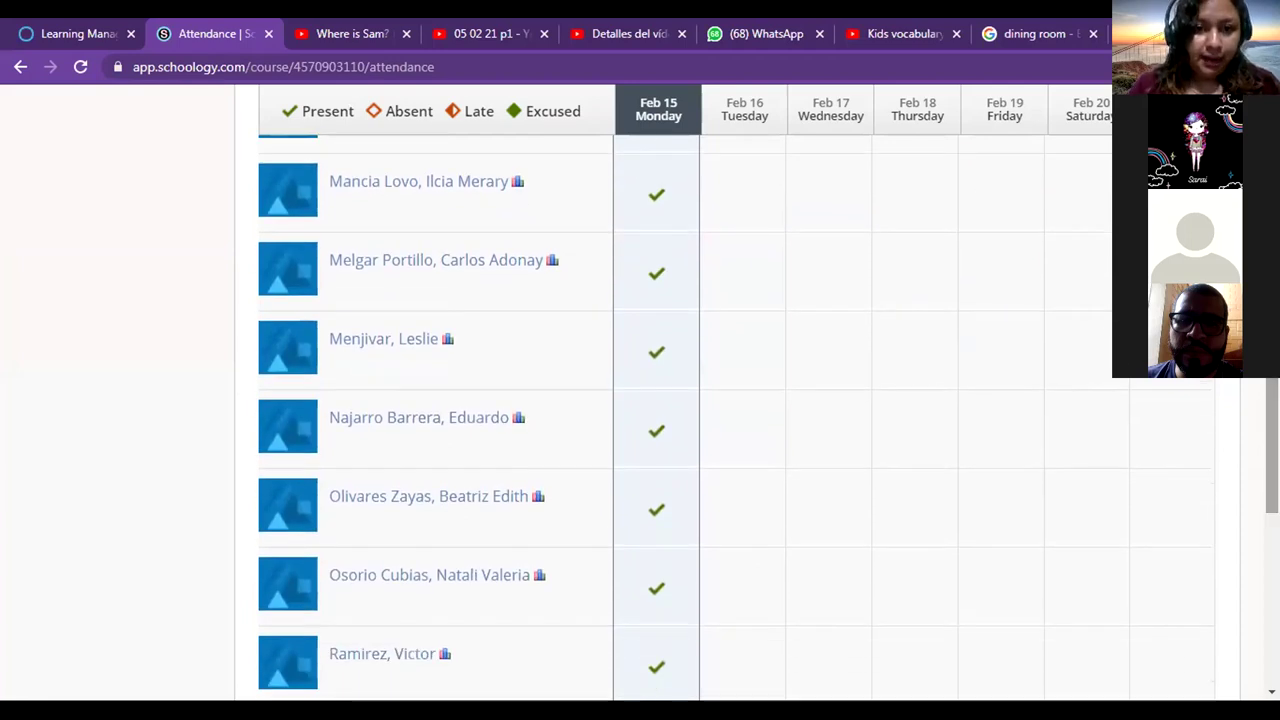
{"action": "scroll", "coordinate": [660, 408], "scroll_direction": "down", "scroll_amount": 1}
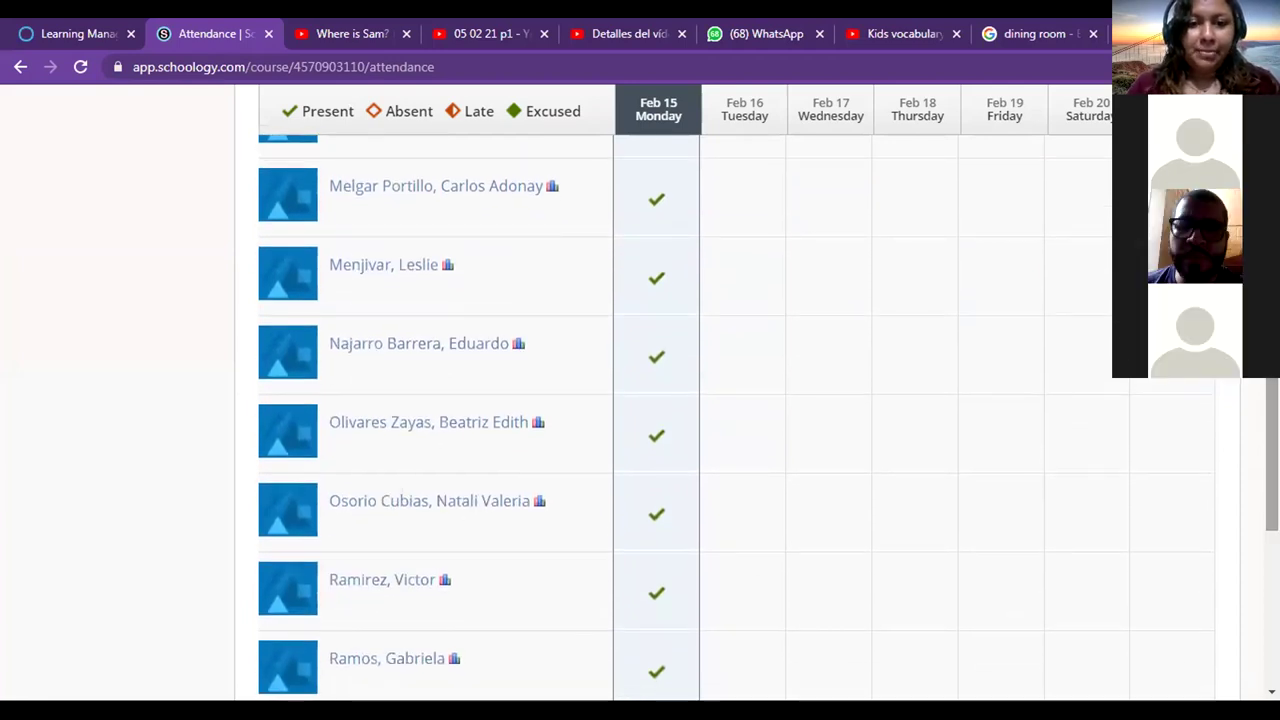
{"action": "scroll", "coordinate": [660, 408], "scroll_direction": "down", "scroll_amount": 1}
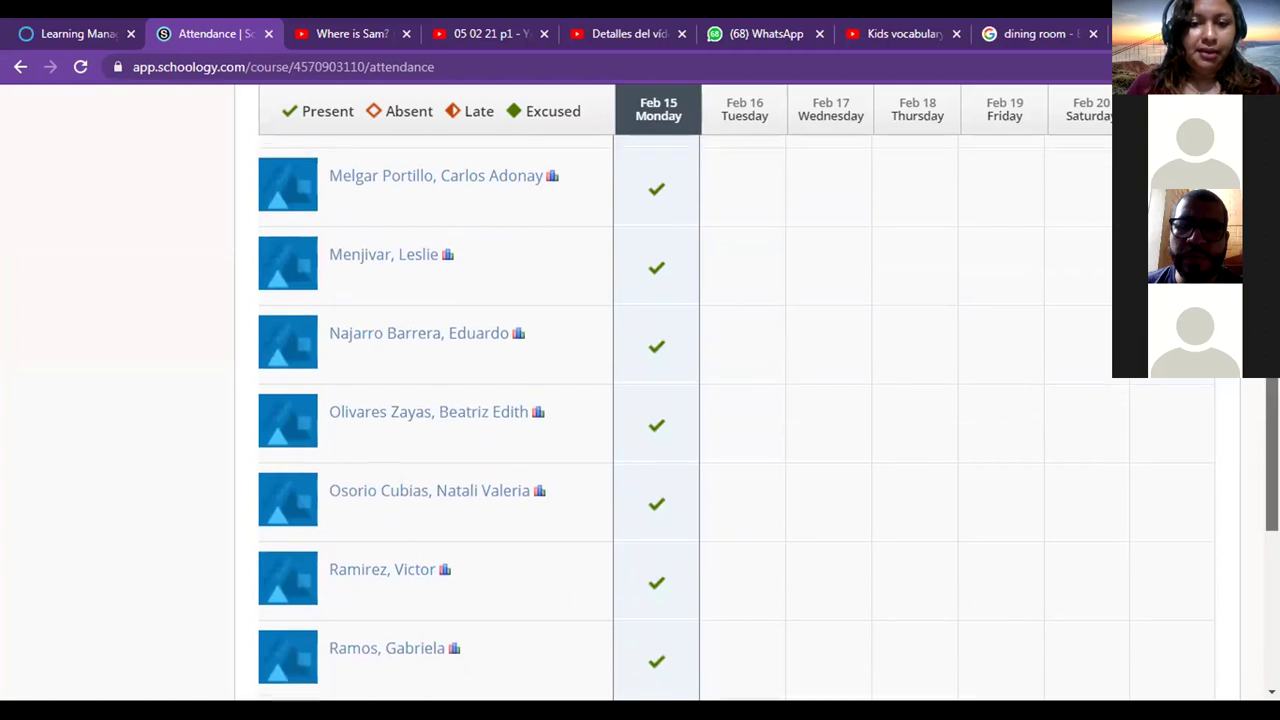
{"action": "scroll", "coordinate": [660, 408], "scroll_direction": "down", "scroll_amount": 1}
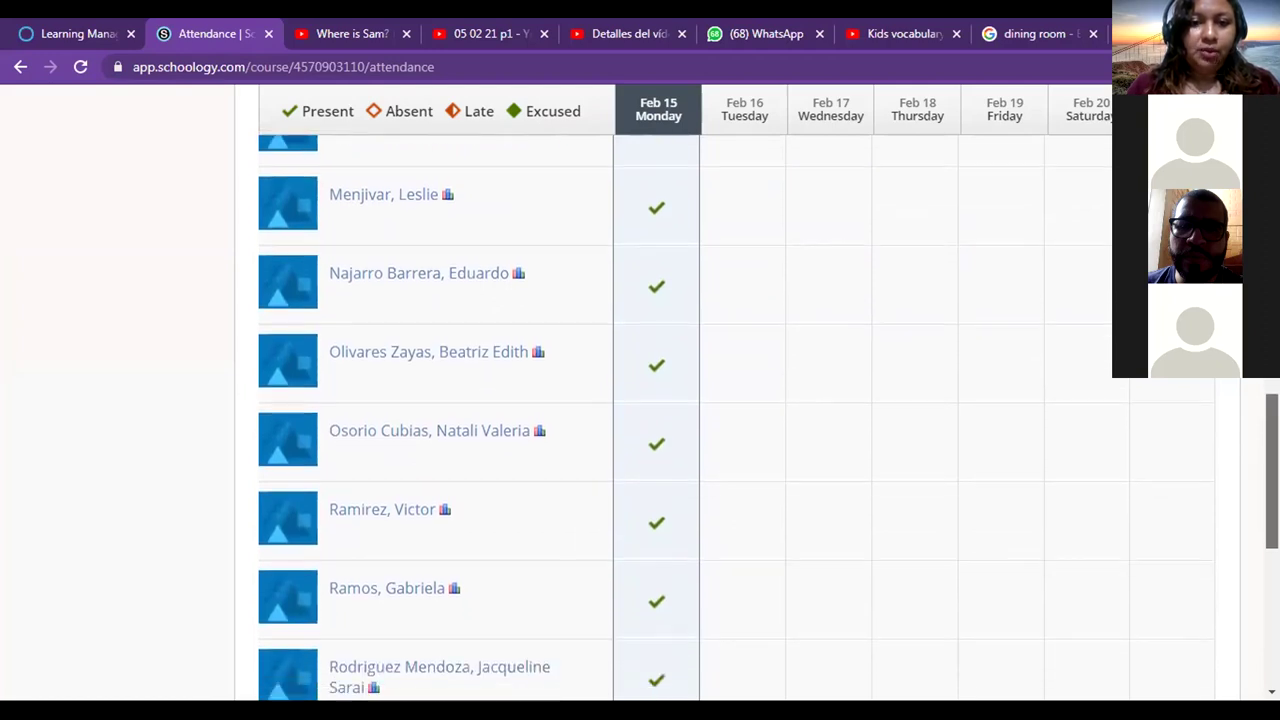
{"action": "scroll", "coordinate": [966, 194], "scroll_direction": "down", "scroll_amount": 1}
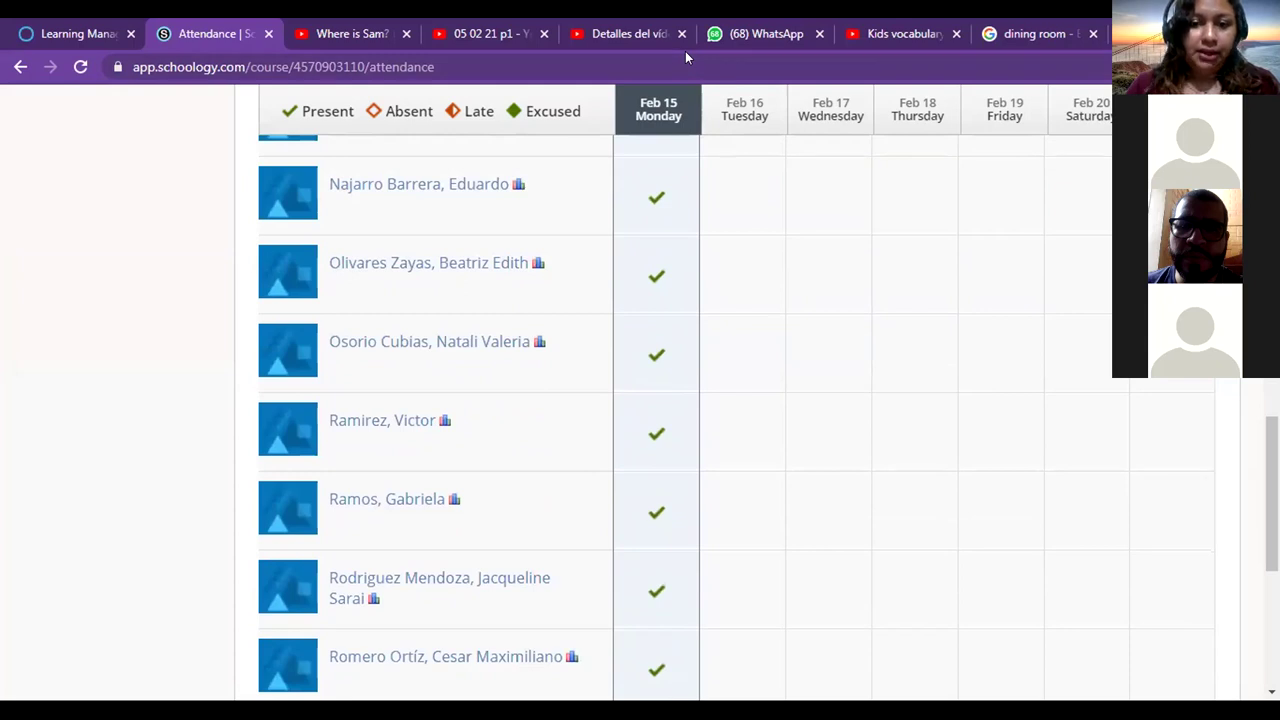
{"action": "left_click", "coordinate": [846, 511]}
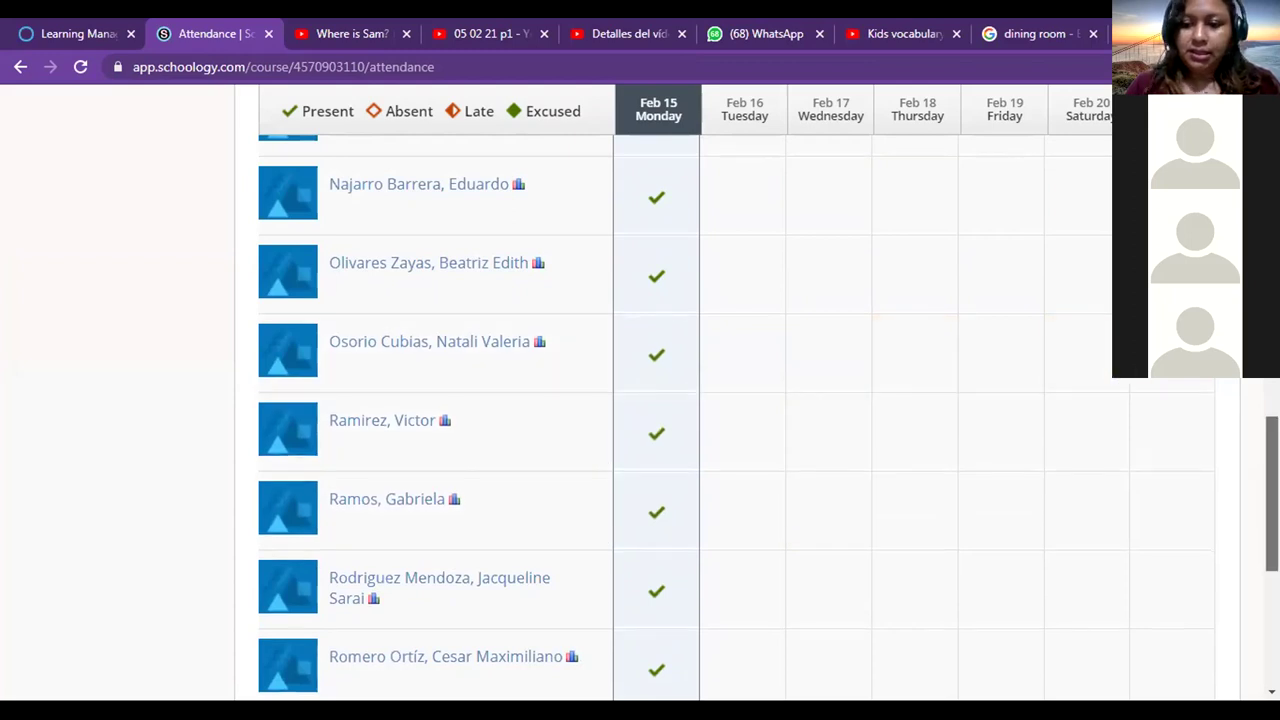
{"action": "scroll", "coordinate": [1270, 490], "scroll_direction": "down", "scroll_amount": 1}
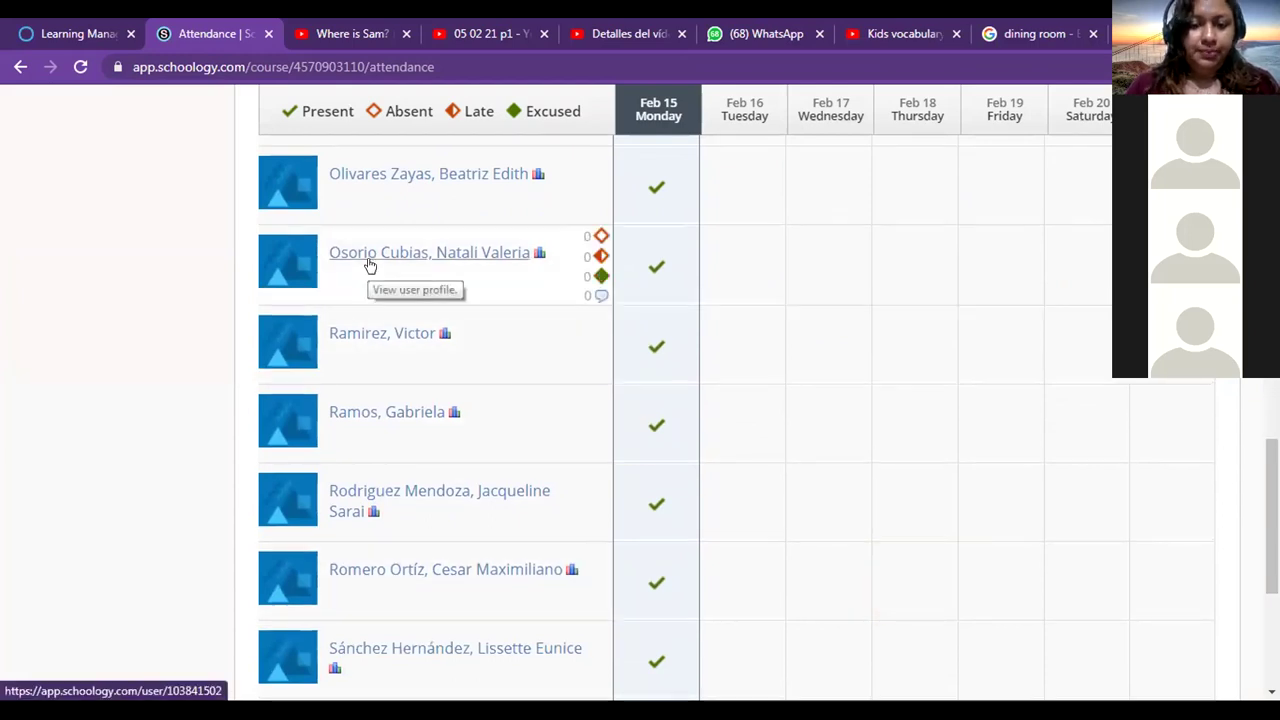
{"action": "scroll", "coordinate": [735, 417], "scroll_direction": "down", "scroll_amount": 1}
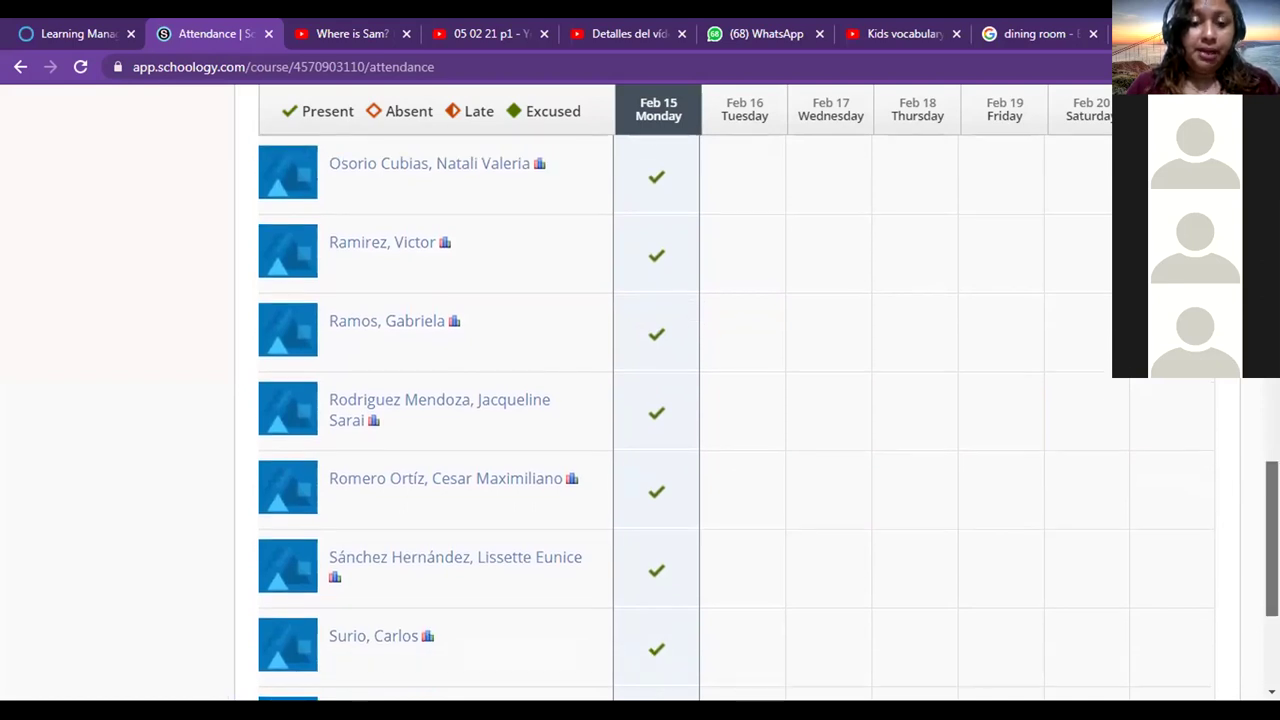
{"action": "scroll", "coordinate": [735, 417], "scroll_direction": "down", "scroll_amount": 1}
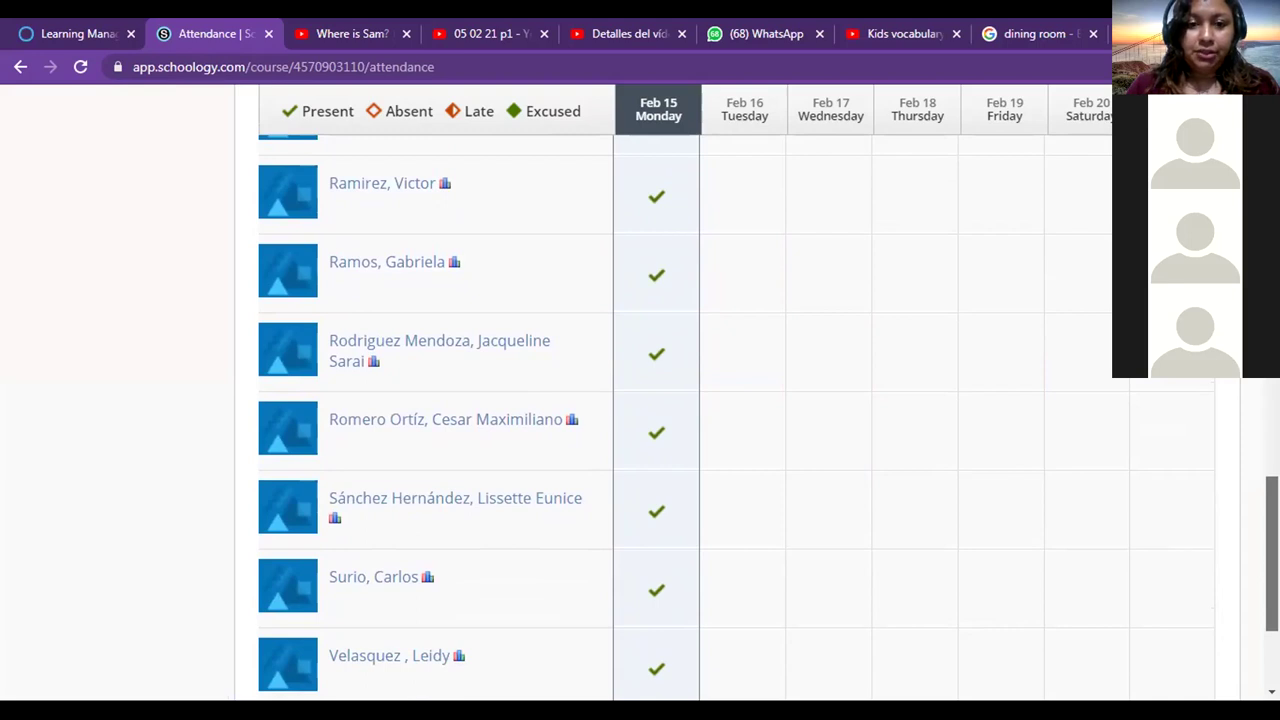
{"action": "scroll", "coordinate": [735, 417], "scroll_direction": "down", "scroll_amount": 1}
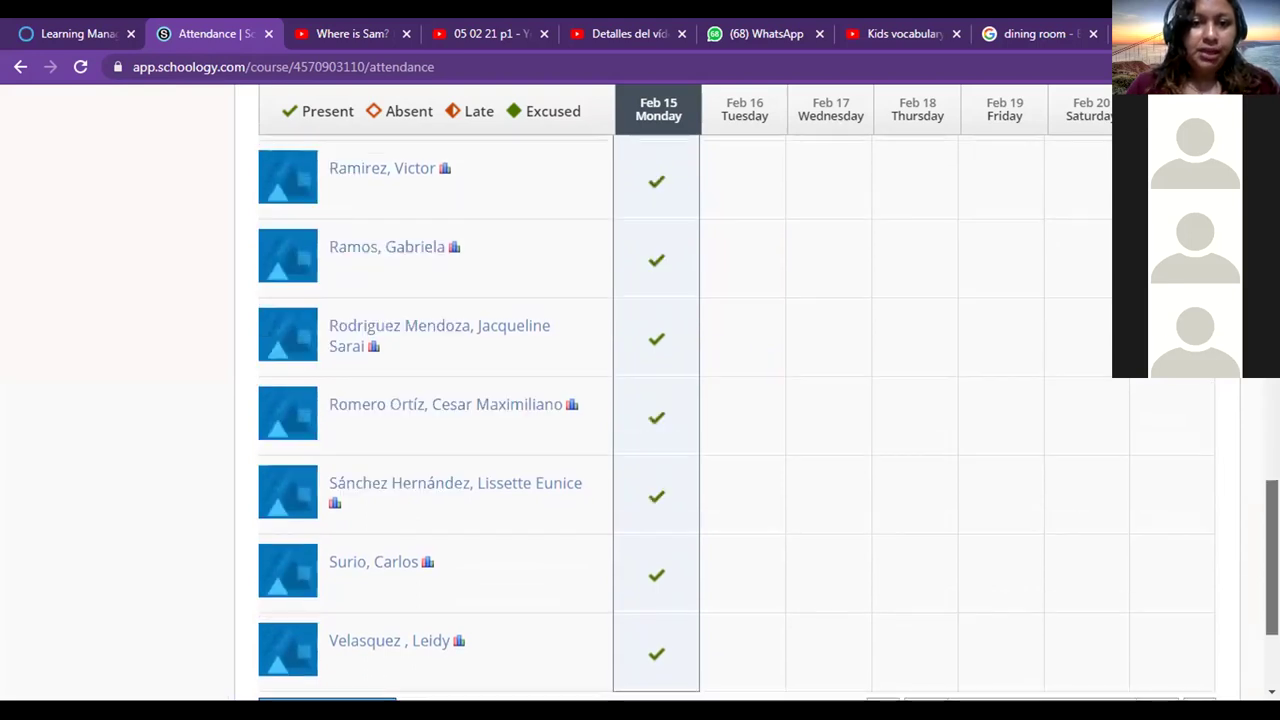
{"action": "scroll", "coordinate": [1272, 560], "scroll_direction": "down", "scroll_amount": 1}
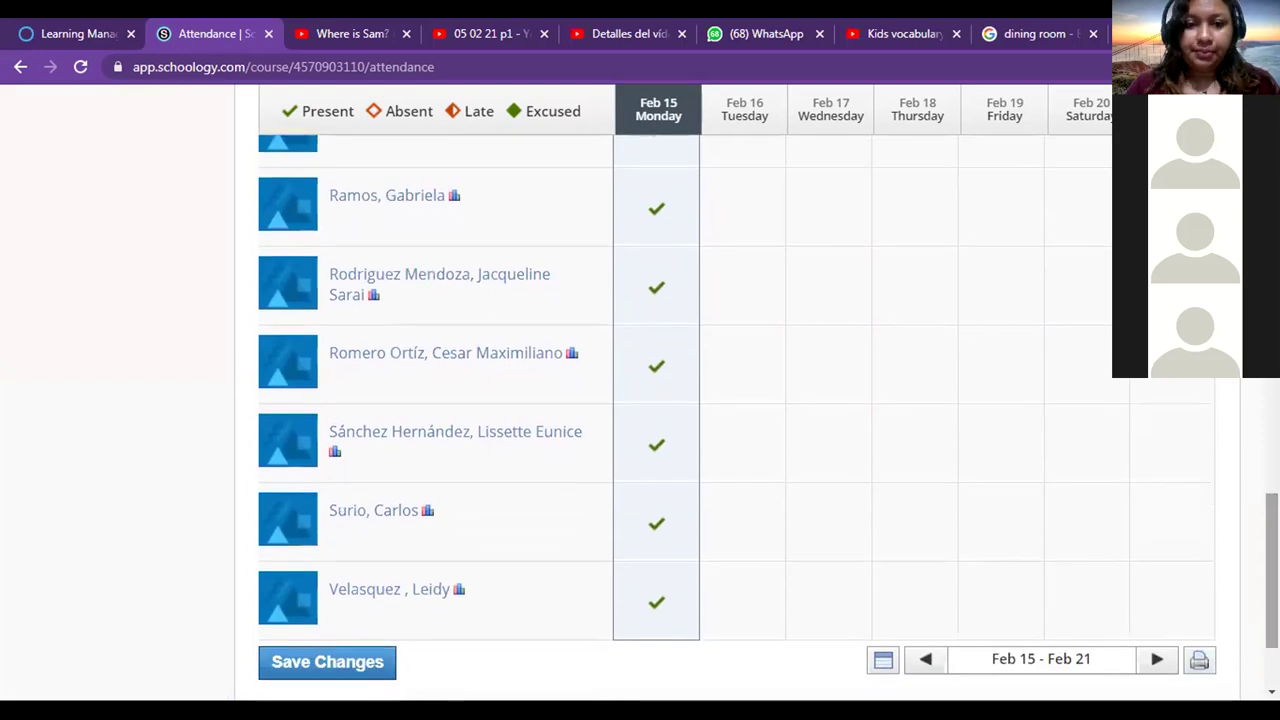
{"action": "scroll", "coordinate": [1272, 560], "scroll_direction": "down", "scroll_amount": 1}
{"action": "scroll", "coordinate": [757, 422], "scroll_direction": "down", "scroll_amount": 1}
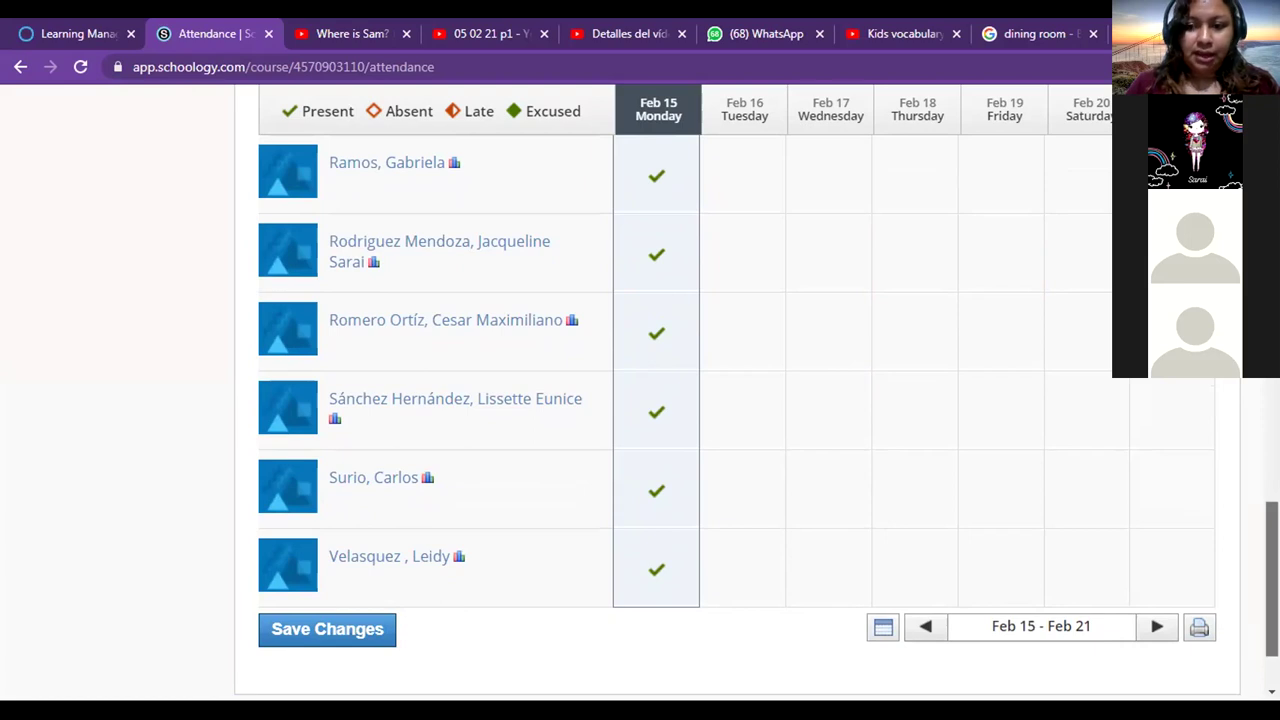
{"action": "scroll", "coordinate": [700, 400], "scroll_direction": "down", "scroll_amount": 2}
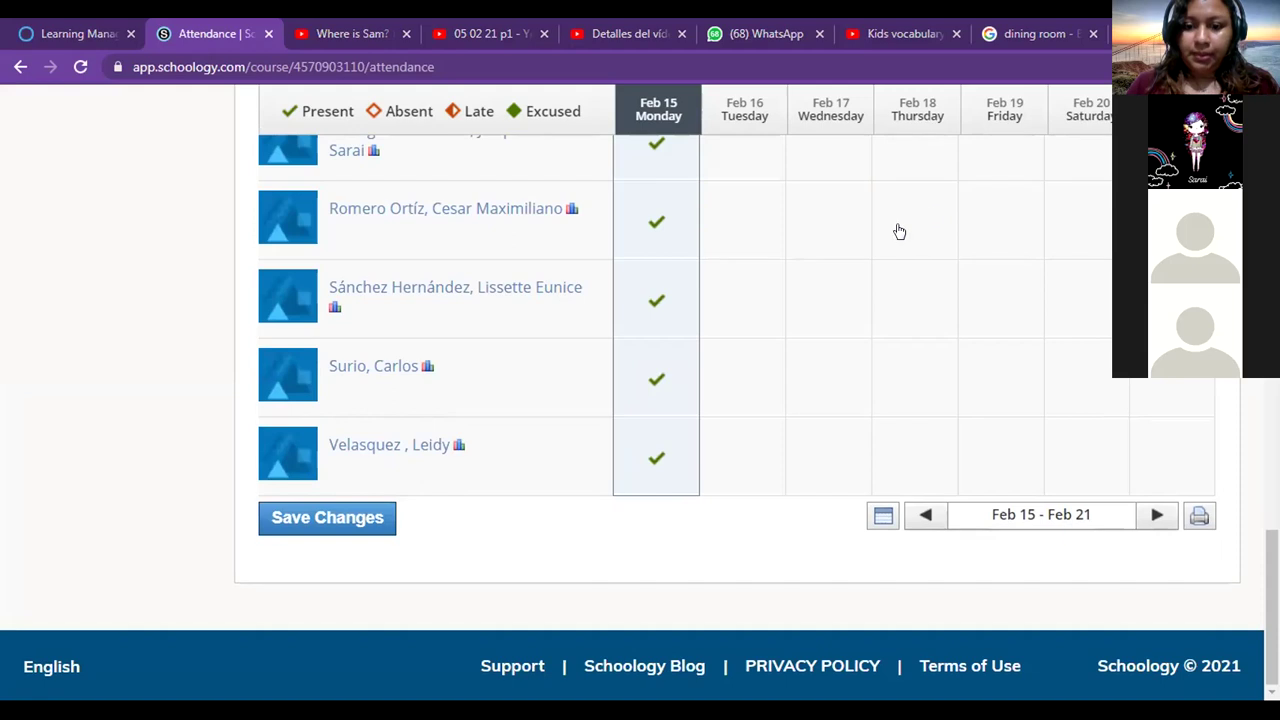
{"action": "left_click", "coordinate": [915, 300]}
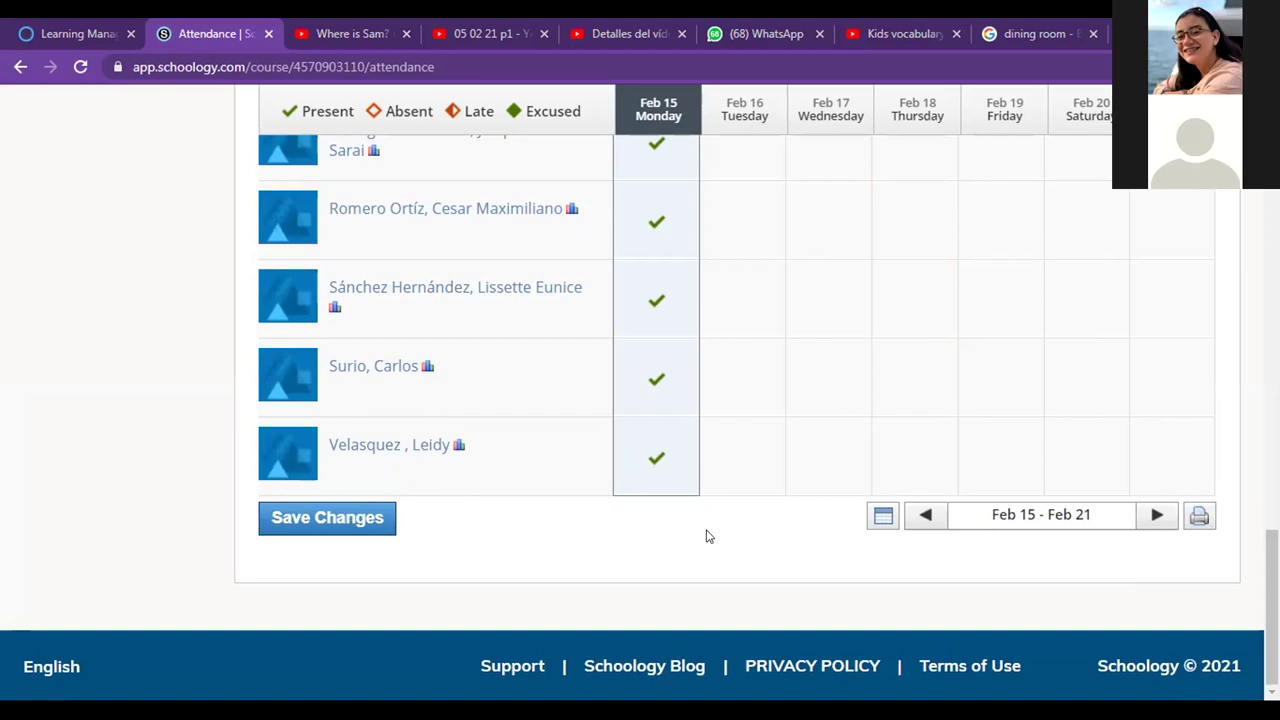
Mark the last two listed students Absent for Monday, Feb 15 and save the attendance changes.
{"action": "left_click", "coordinate": [664, 388]}
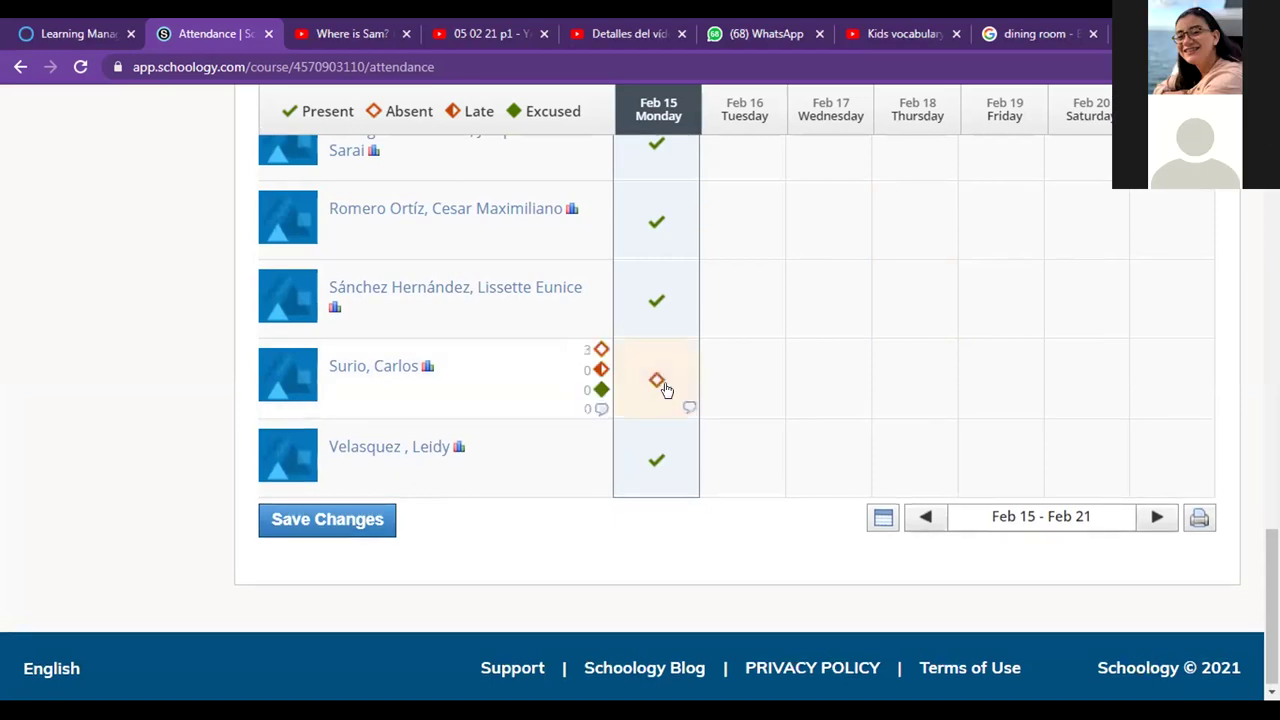
{"action": "left_click", "coordinate": [655, 461]}
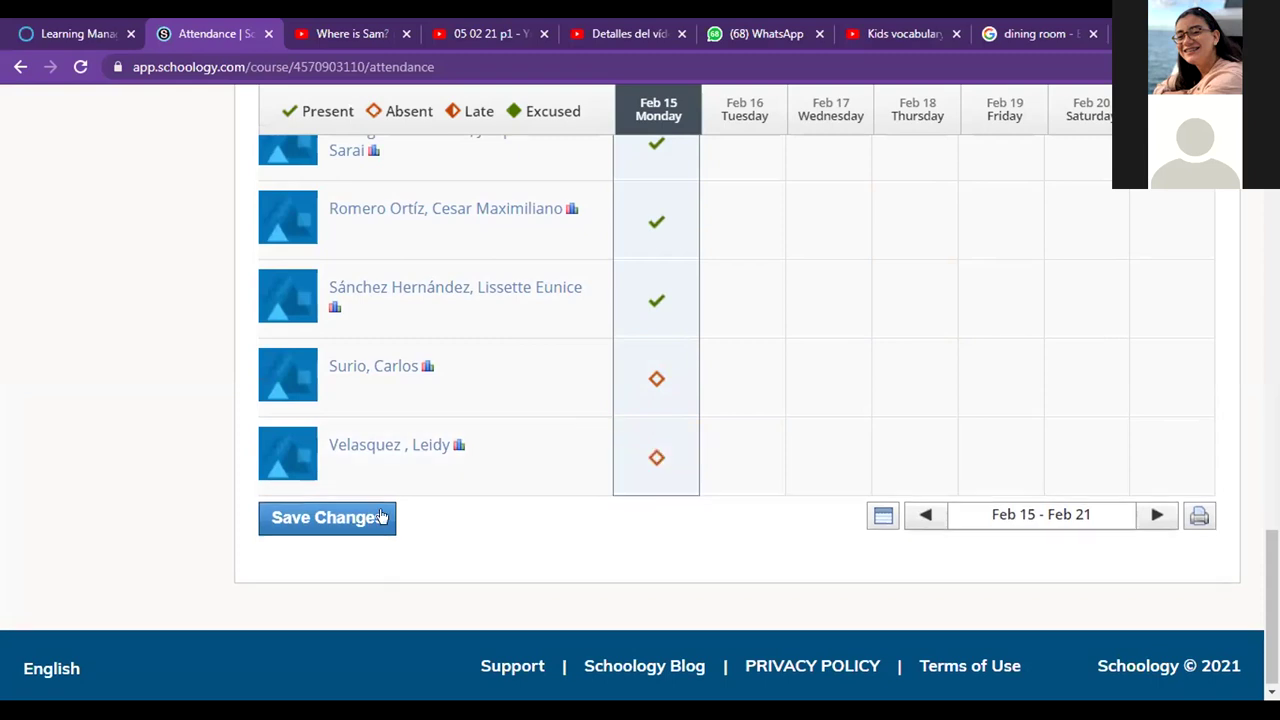
{"action": "left_click", "coordinate": [350, 518]}
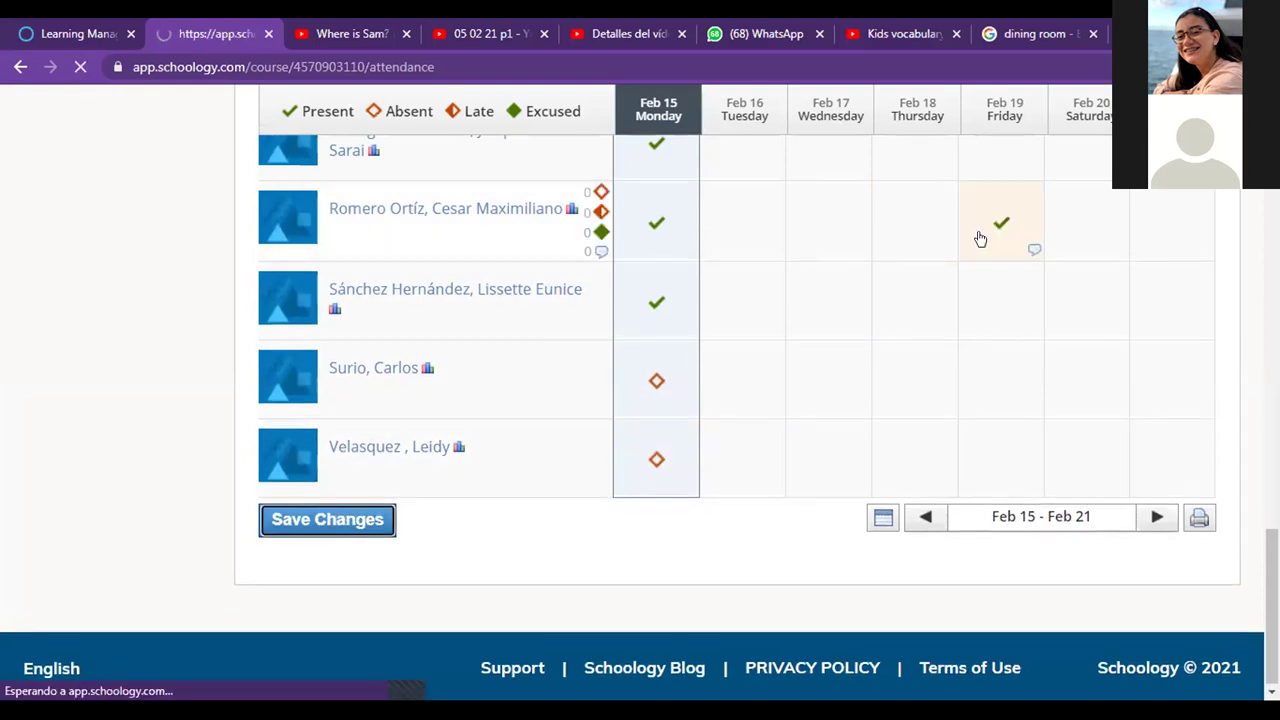